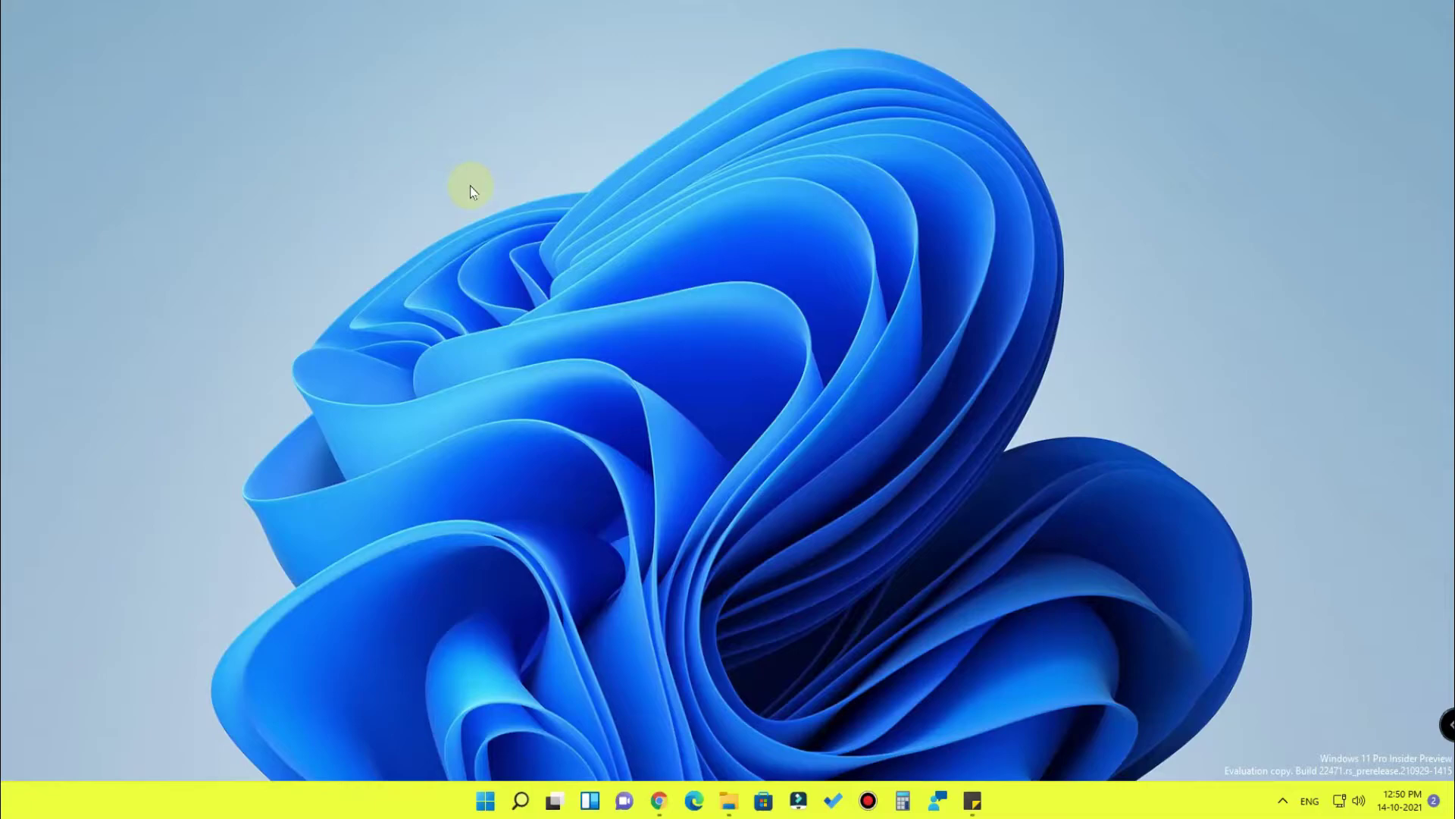
Step: Refresh the desktop and inspect its context menu, including the expanded set of additional options
{"action": "right_click", "coordinate": [626, 175]}
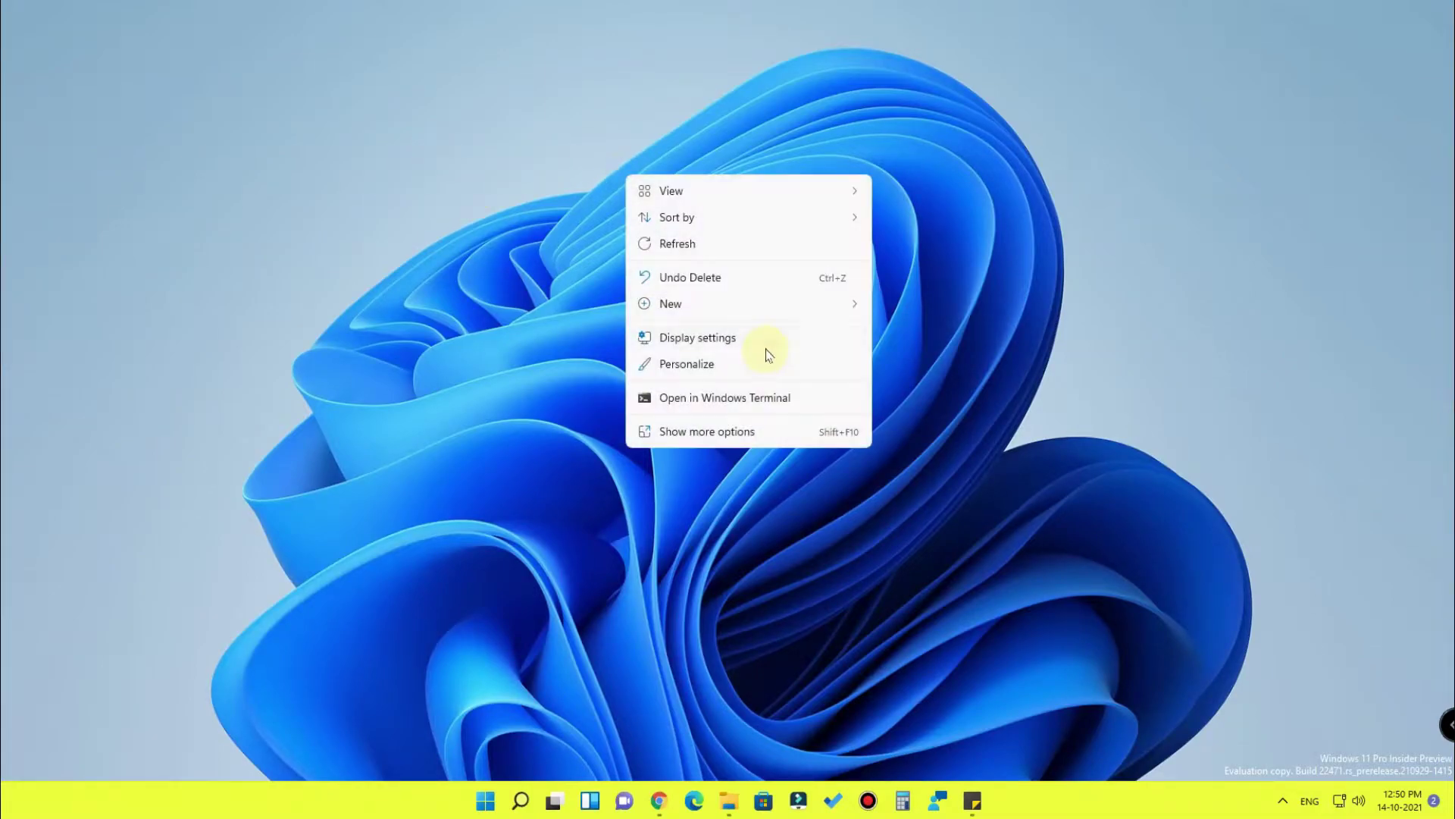
{"action": "left_click", "coordinate": [701, 243]}
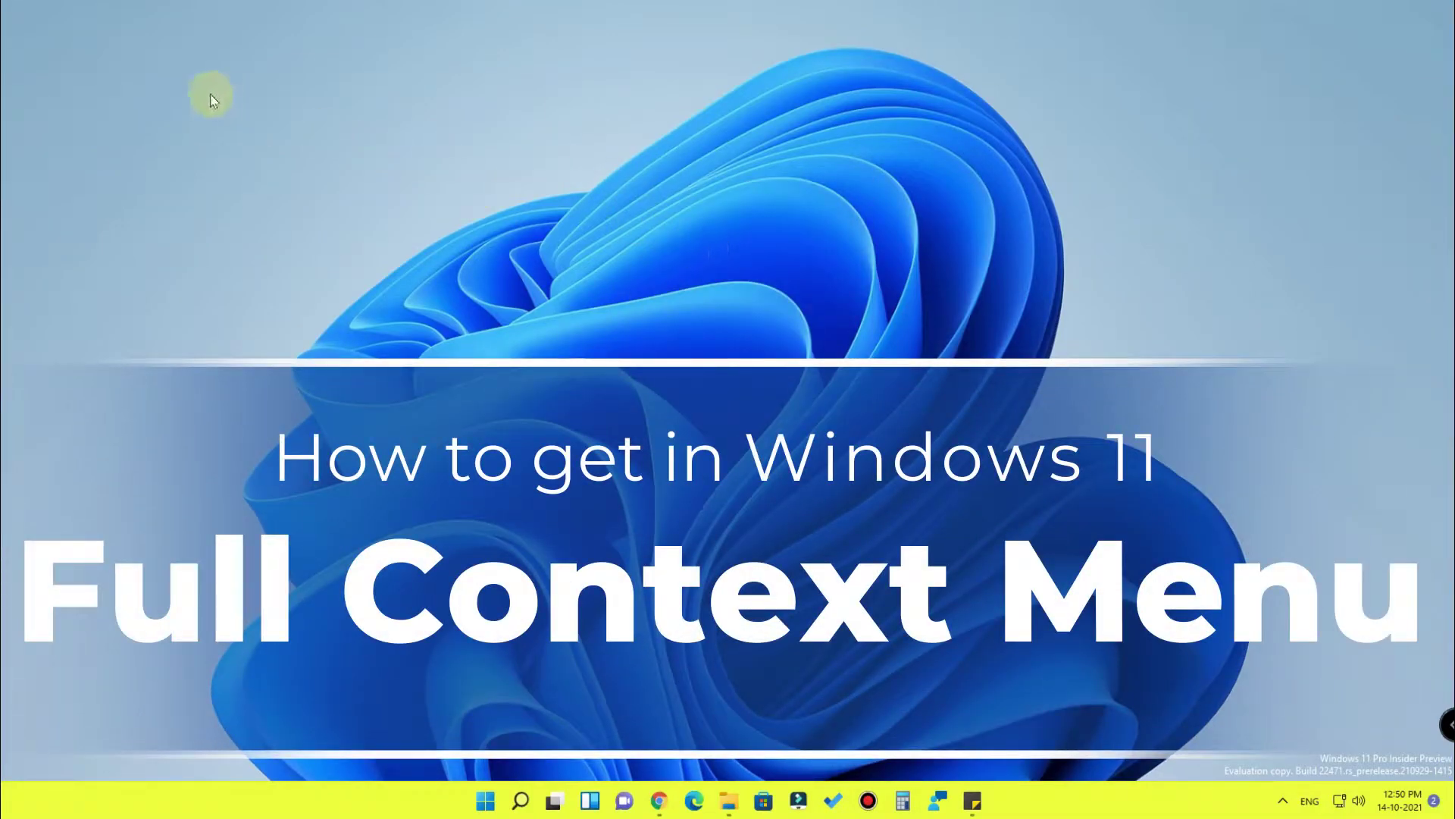
{"action": "right_click", "coordinate": [180, 85]}
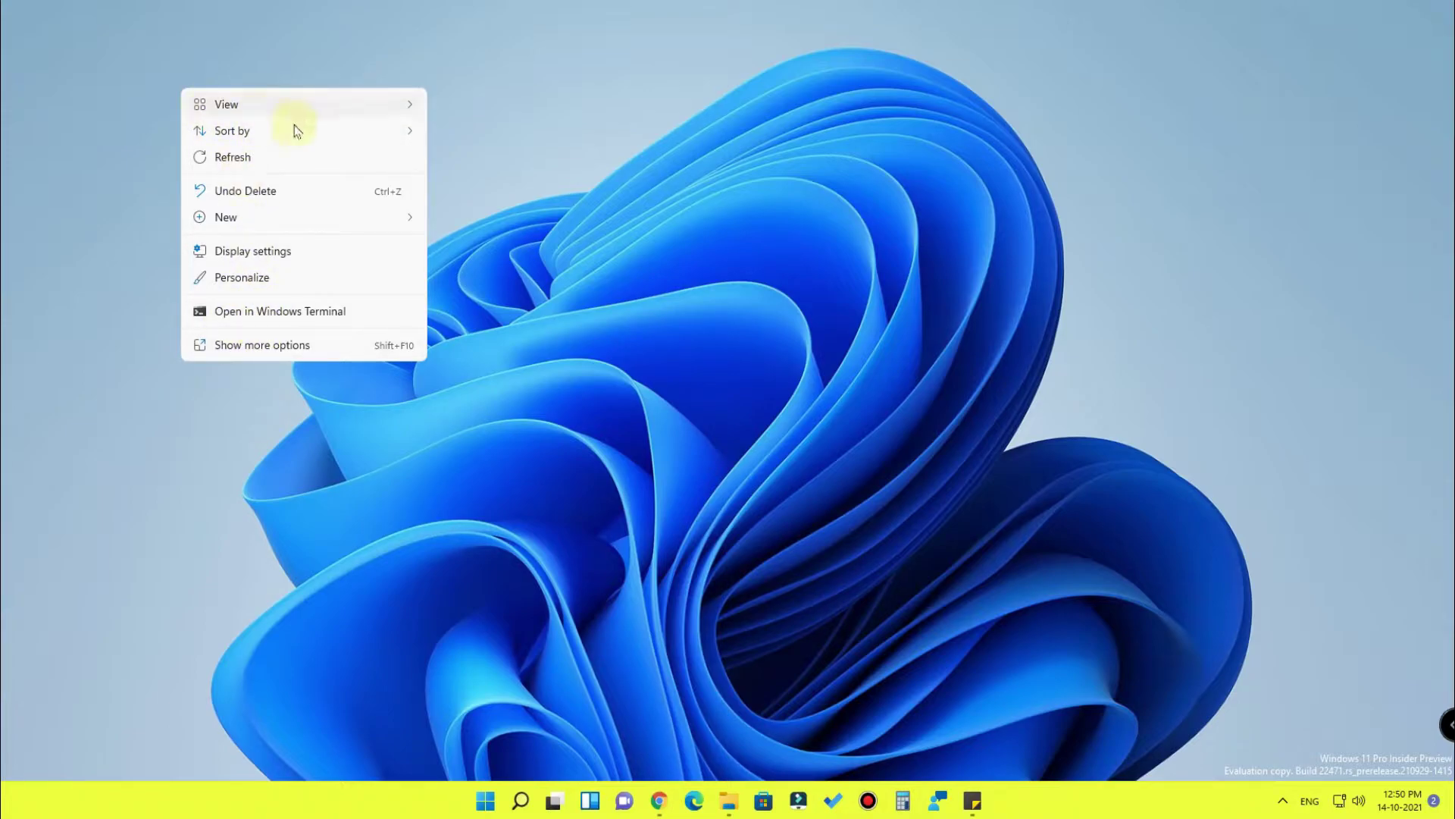
{"action": "right_click", "coordinate": [43, 7]}
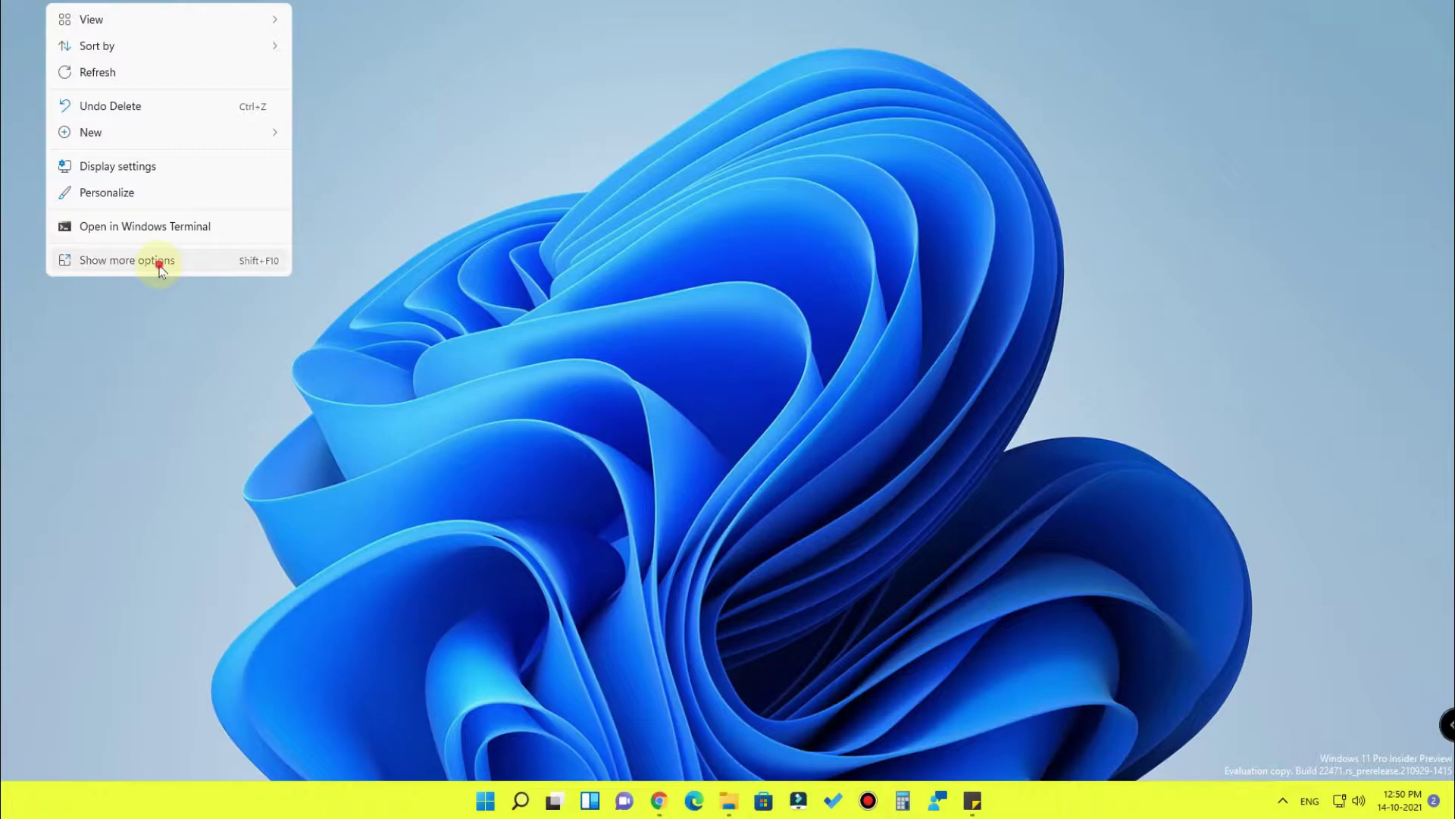
{"action": "left_click", "coordinate": [128, 260]}
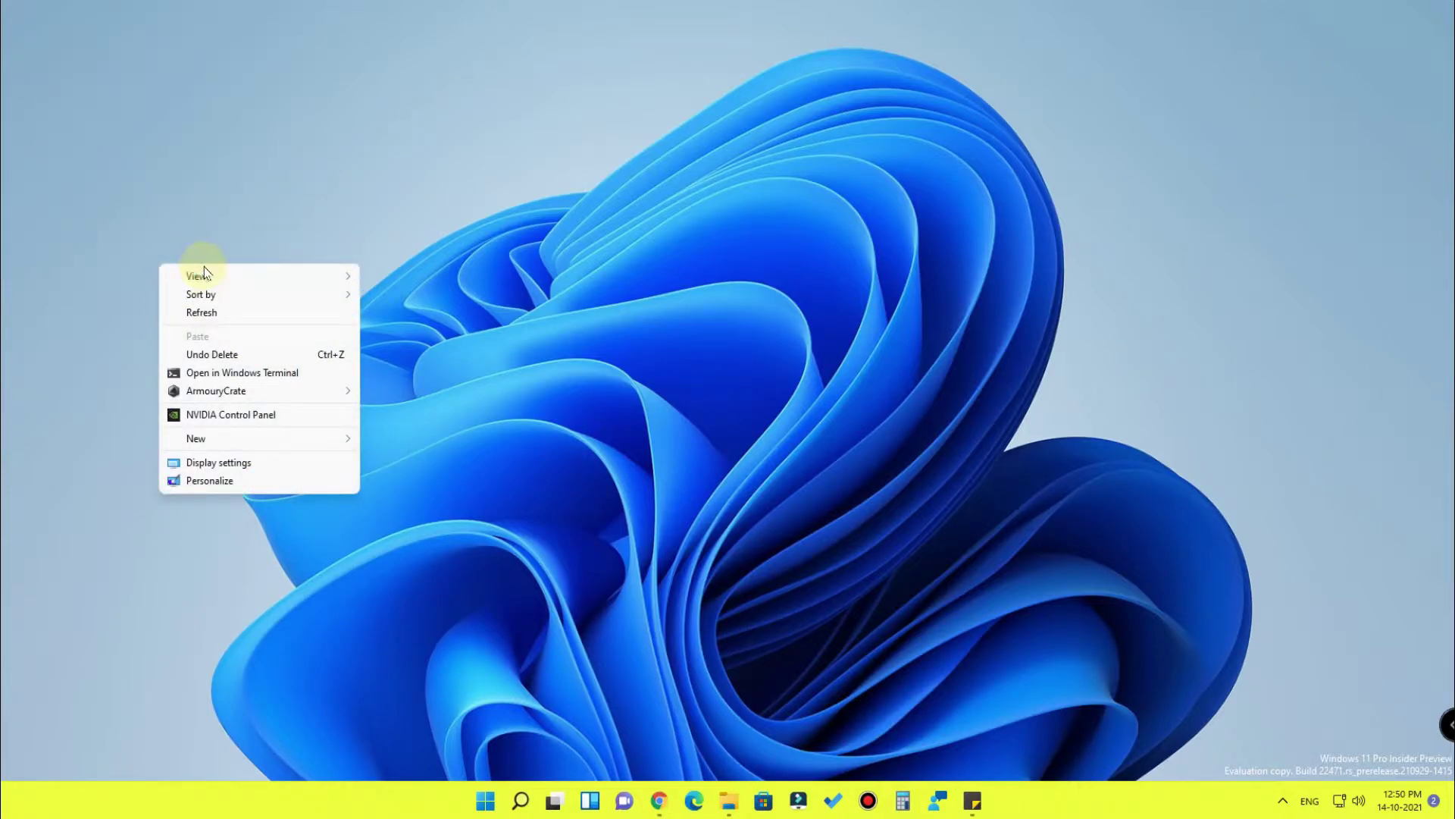
{"action": "left_click", "coordinate": [285, 548]}
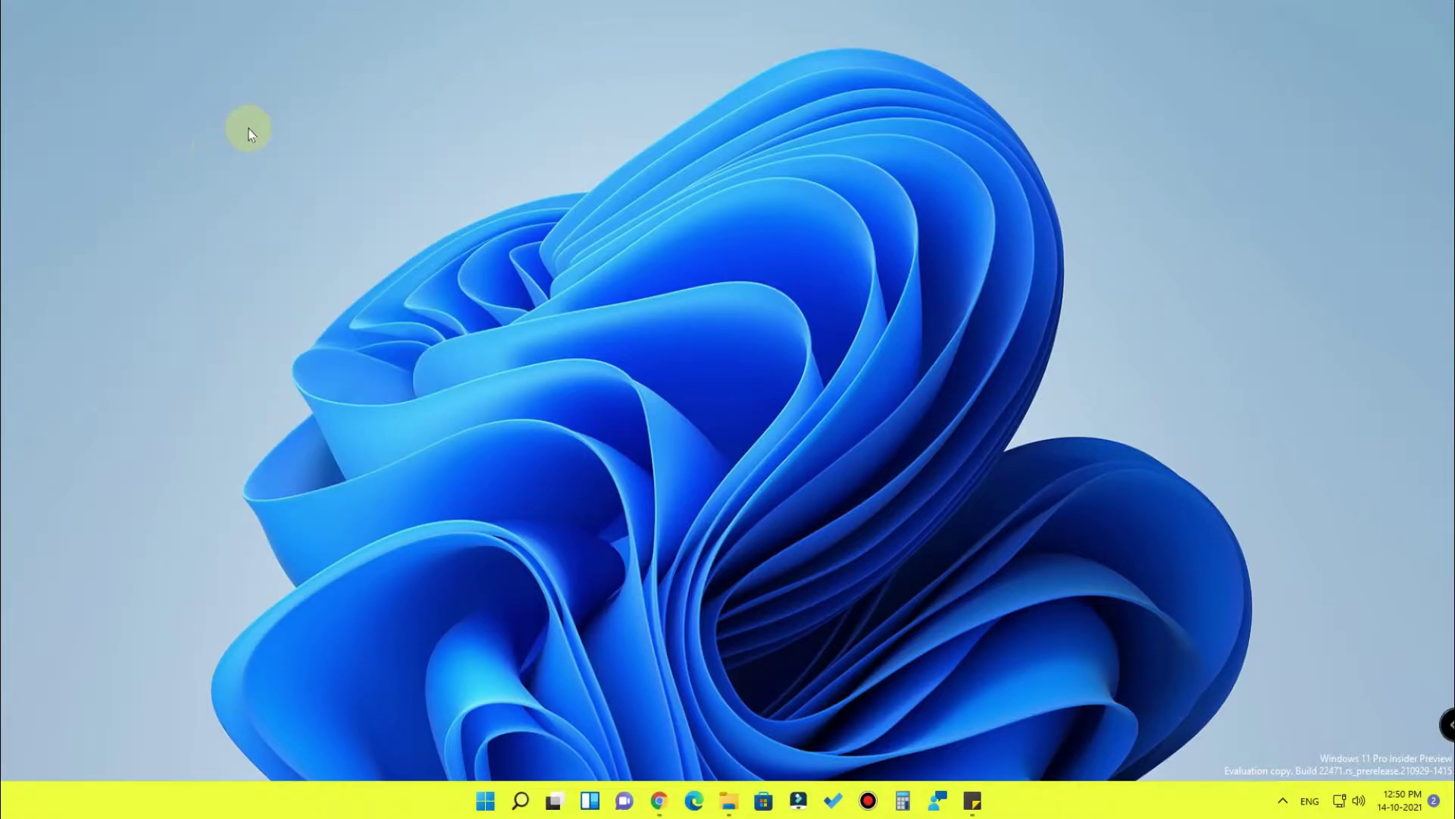
Step: Switch to the Win 11 Context menu folder in File Explorer and inspect the expanded context menu and Open with choices of Screenshot_2.png
{"action": "left_click", "coordinate": [740, 806]}
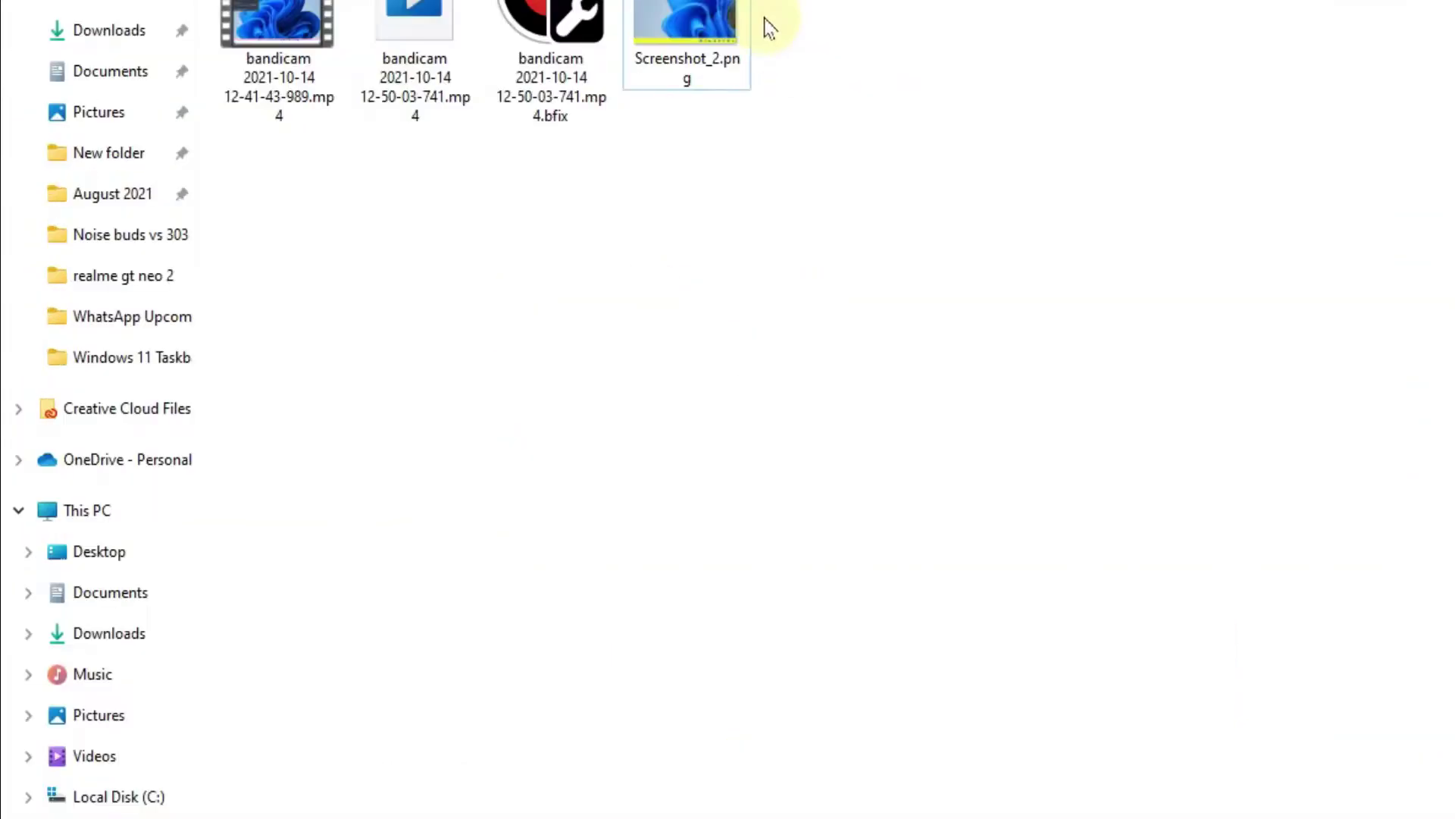
{"action": "right_click", "coordinate": [445, 133]}
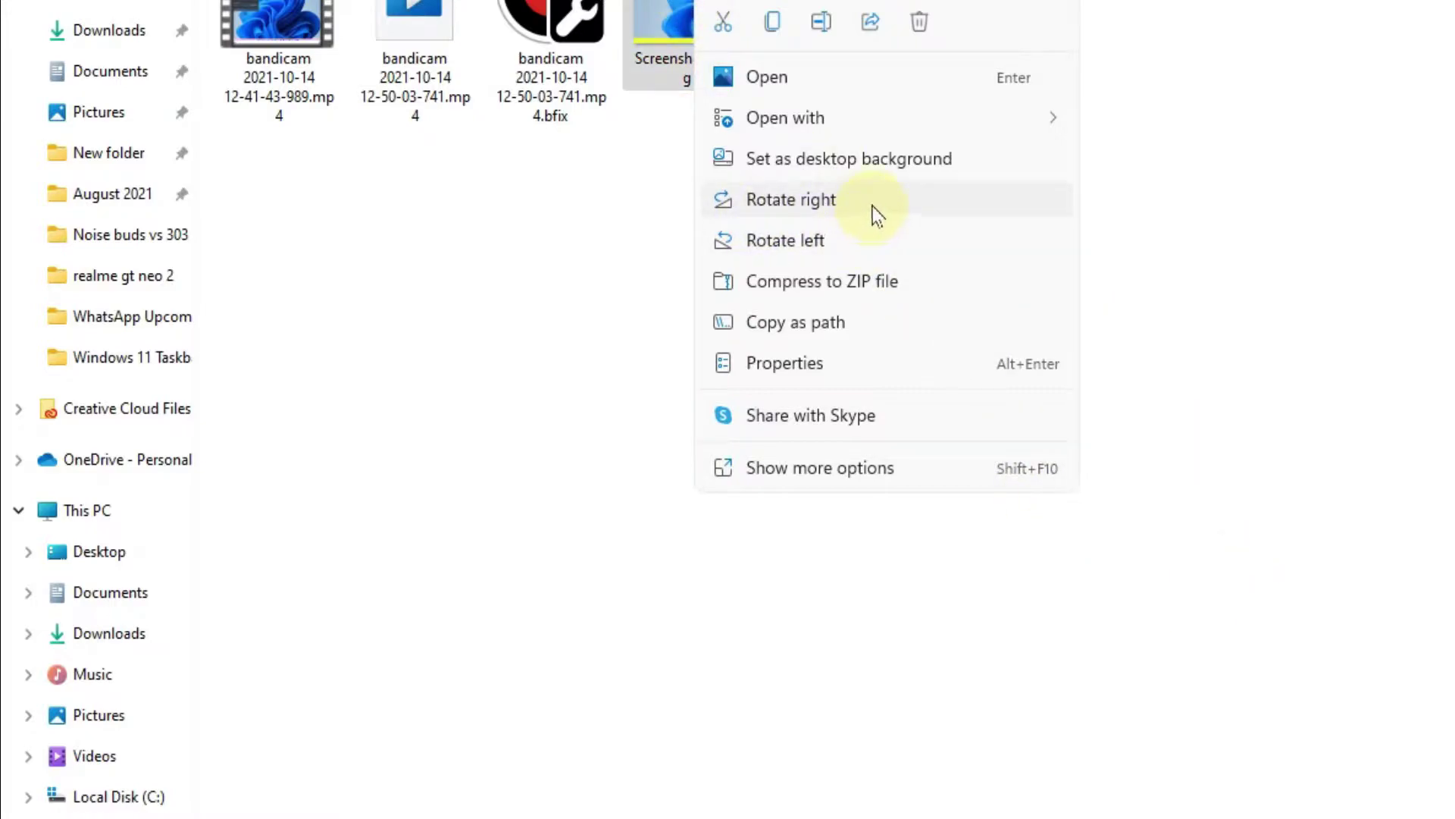
{"action": "left_click", "coordinate": [881, 469]}
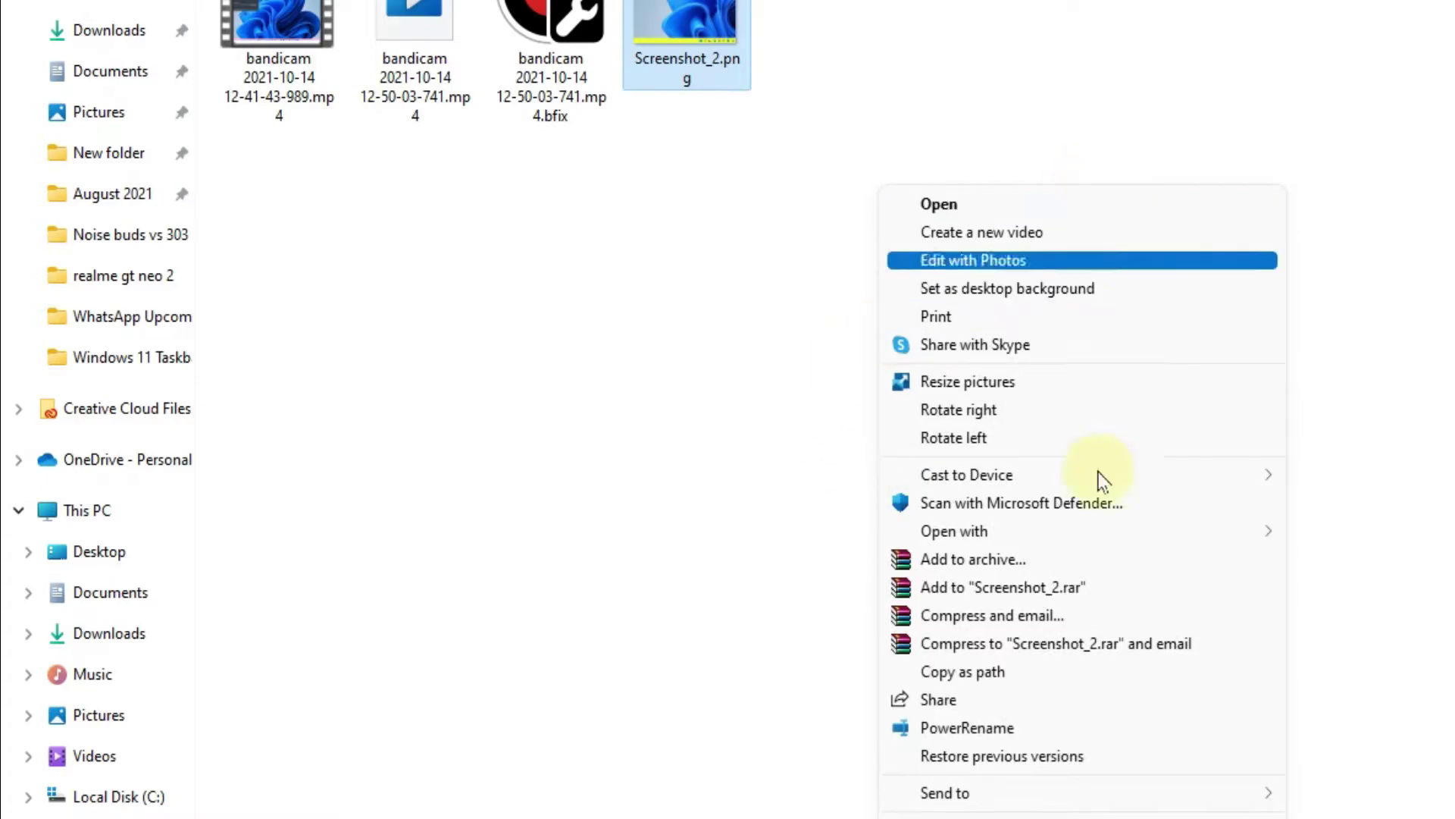
{"action": "mouse_move", "coordinate": [1039, 794]}
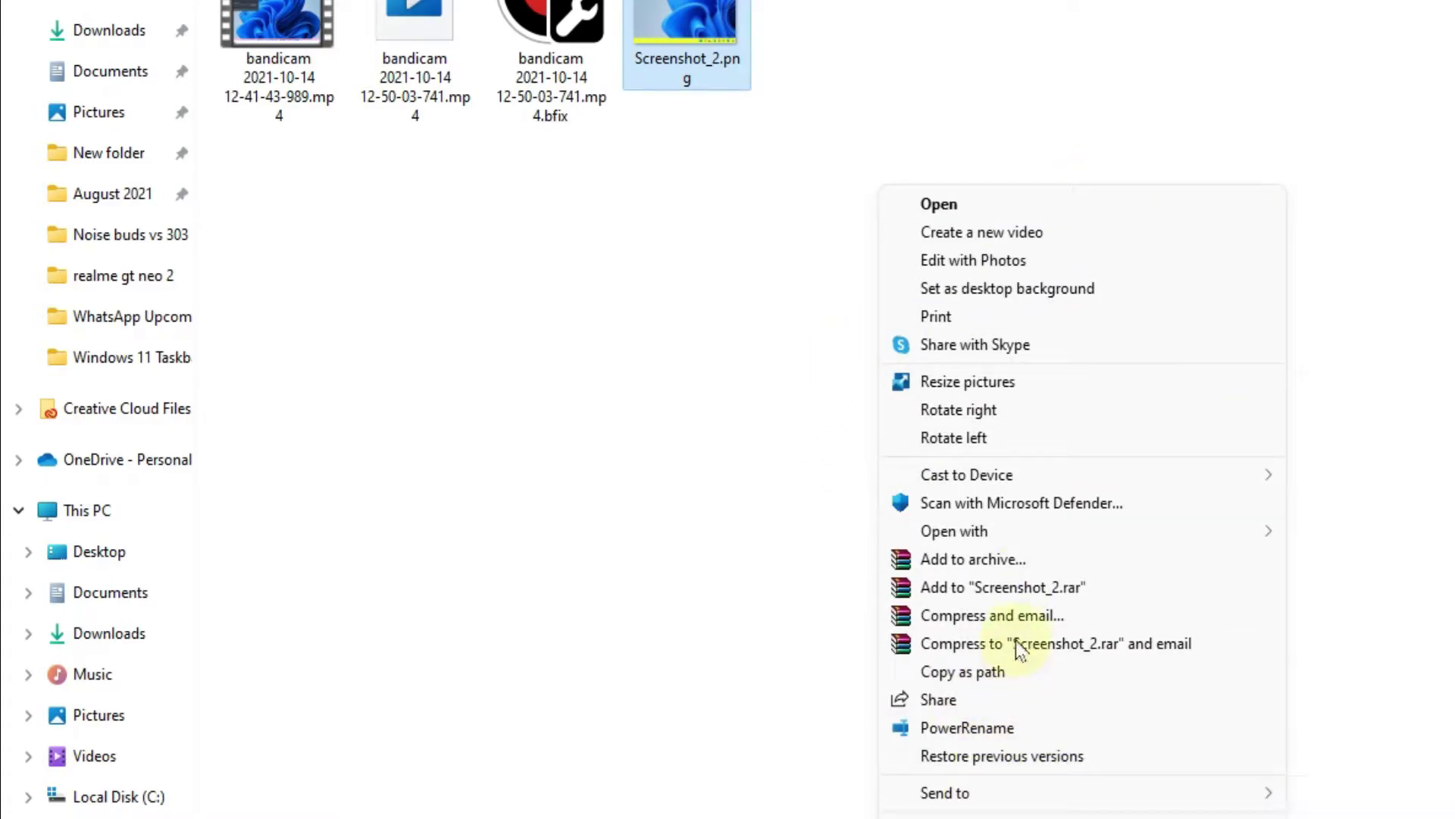
{"action": "mouse_move", "coordinate": [949, 530]}
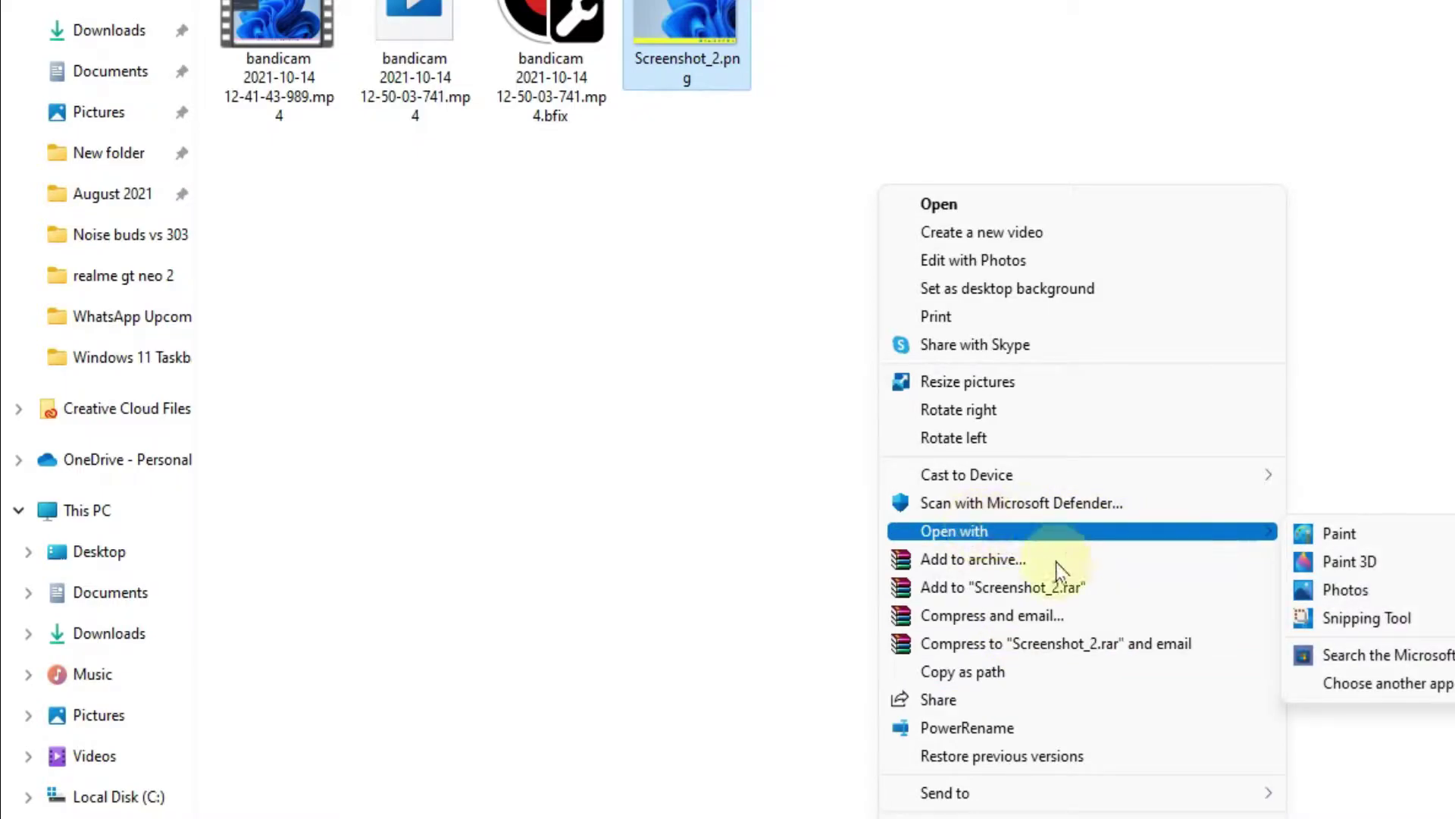
{"action": "left_click", "coordinate": [711, 432]}
{"action": "left_click", "coordinate": [739, 386]}
Step: Compare the default context menus of the folder's empty area and of Screenshot_2.png
{"action": "right_click", "coordinate": [1173, 120]}
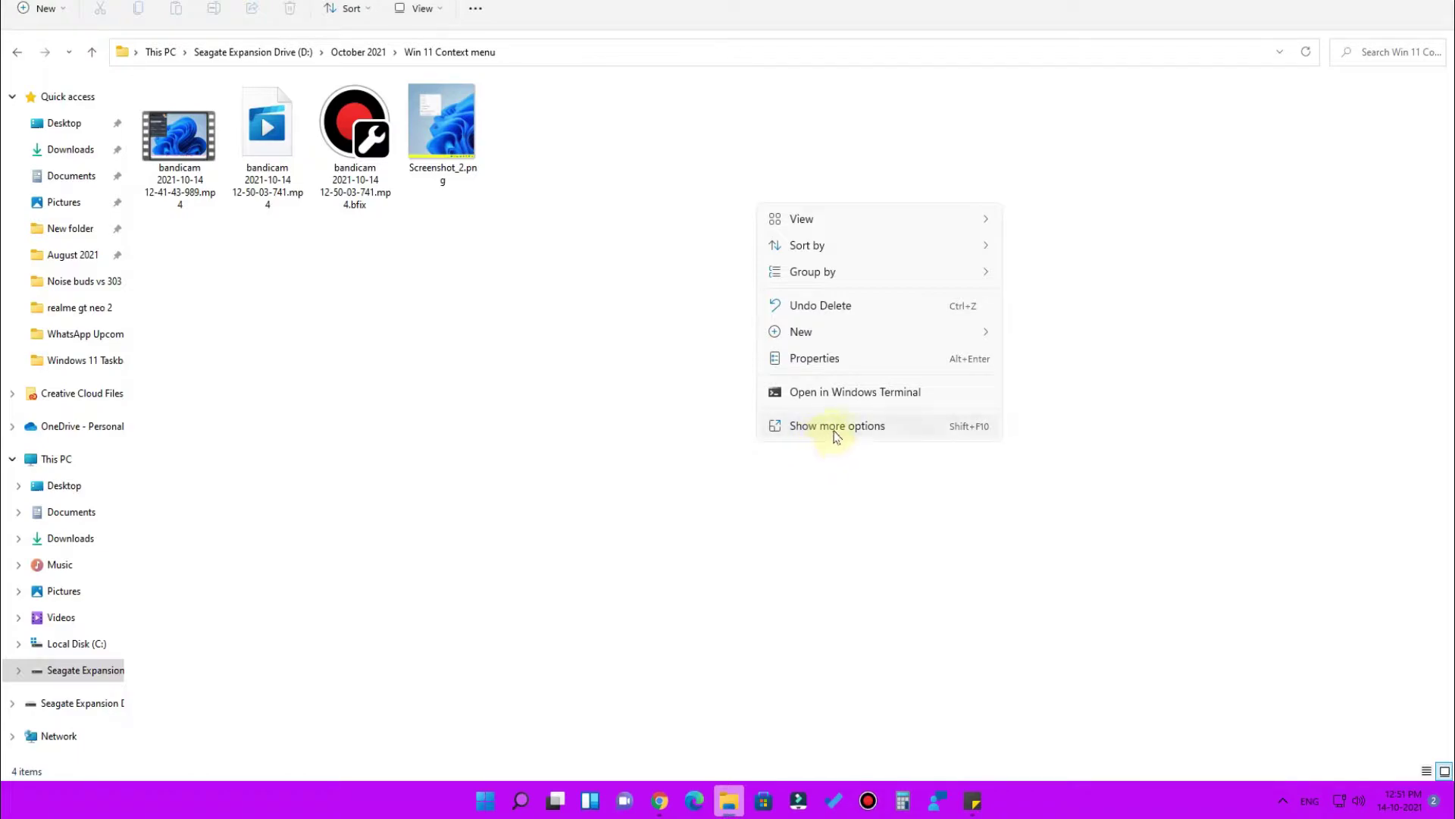
{"action": "left_click", "coordinate": [827, 506]}
{"action": "right_click", "coordinate": [570, 180]}
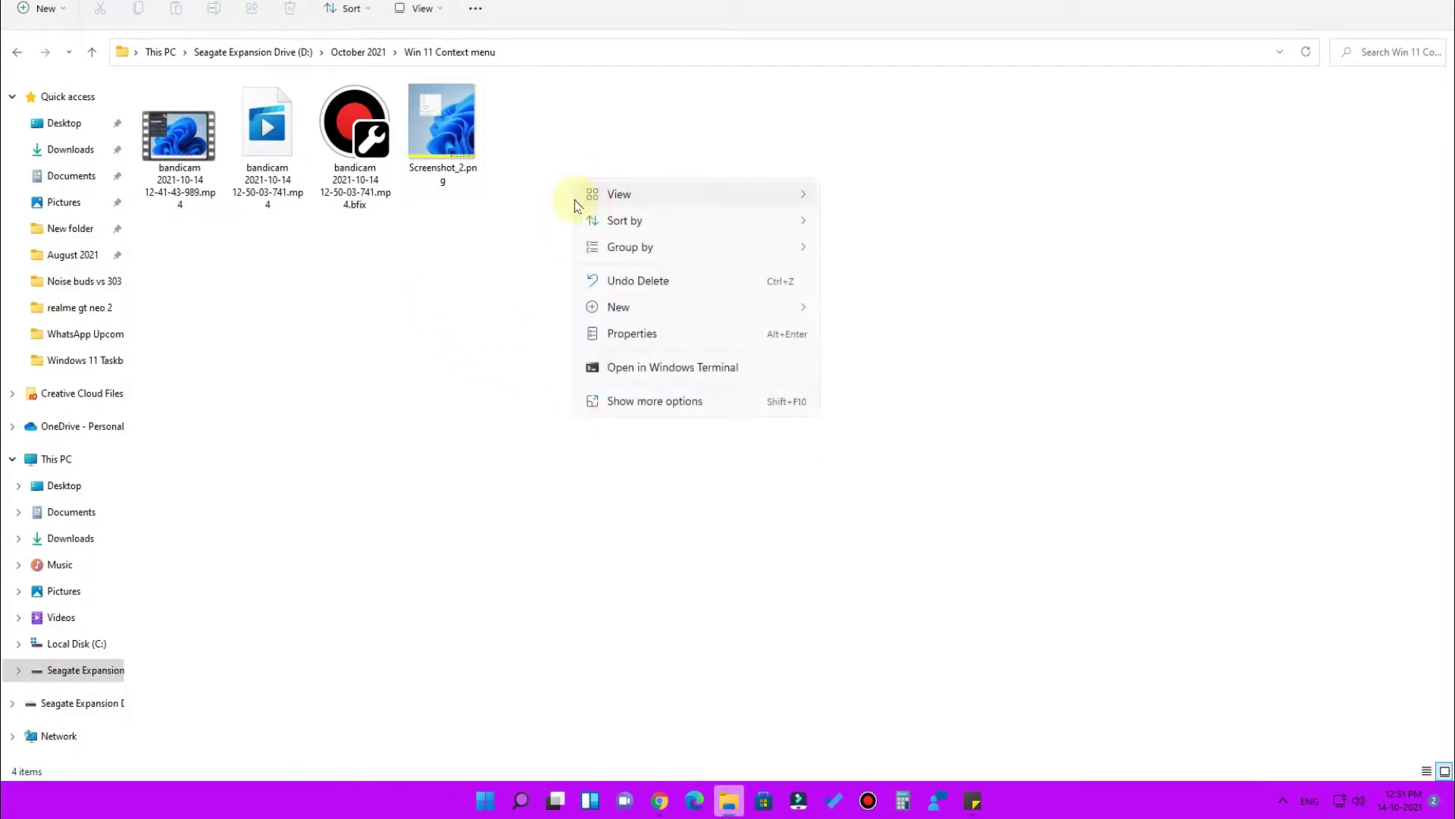
{"action": "left_click", "coordinate": [465, 132]}
{"action": "right_click", "coordinate": [466, 128]}
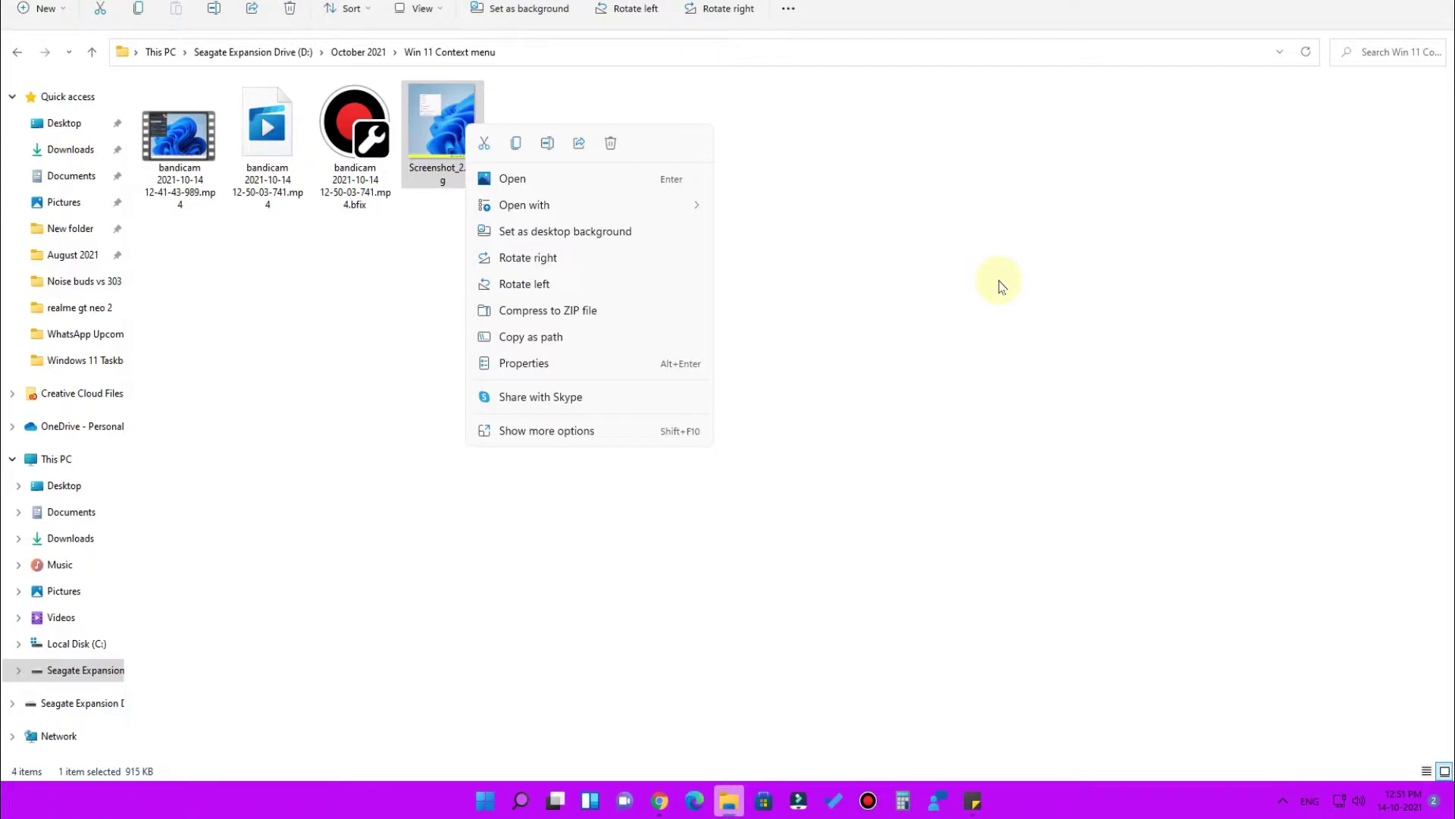
{"action": "left_click", "coordinate": [772, 244]}
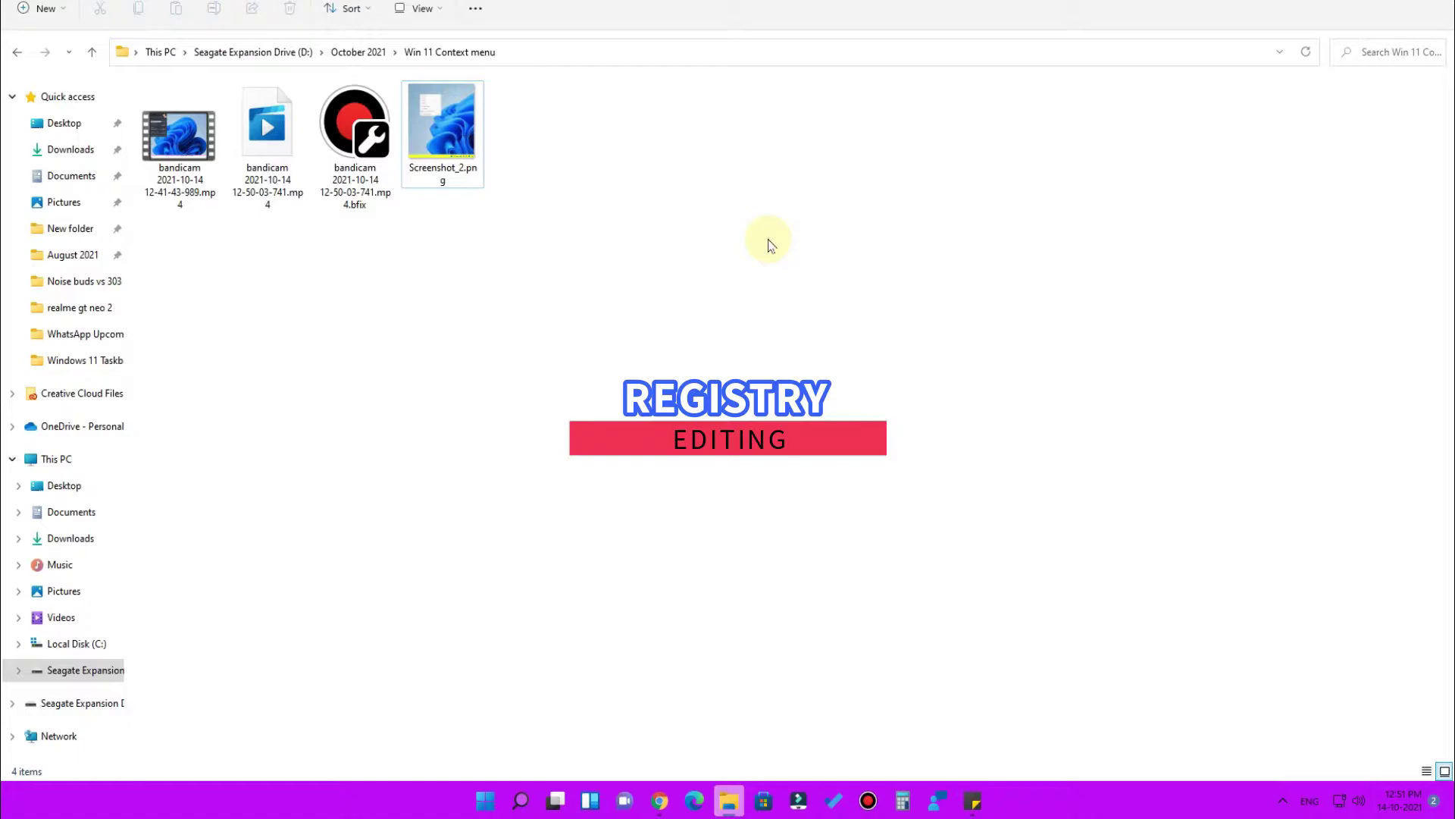
{"action": "right_click", "coordinate": [429, 121]}
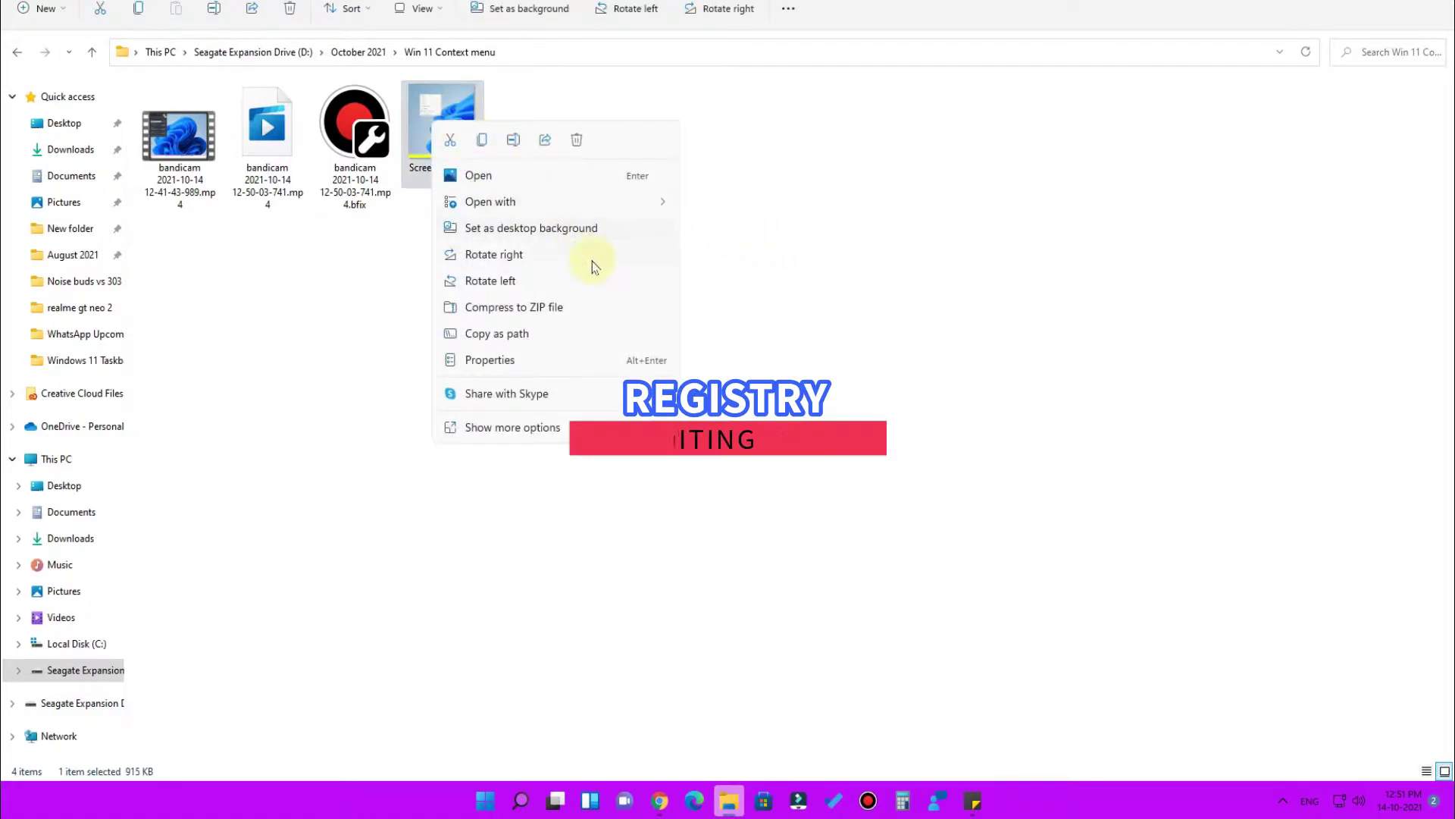
{"action": "left_click", "coordinate": [614, 497]}
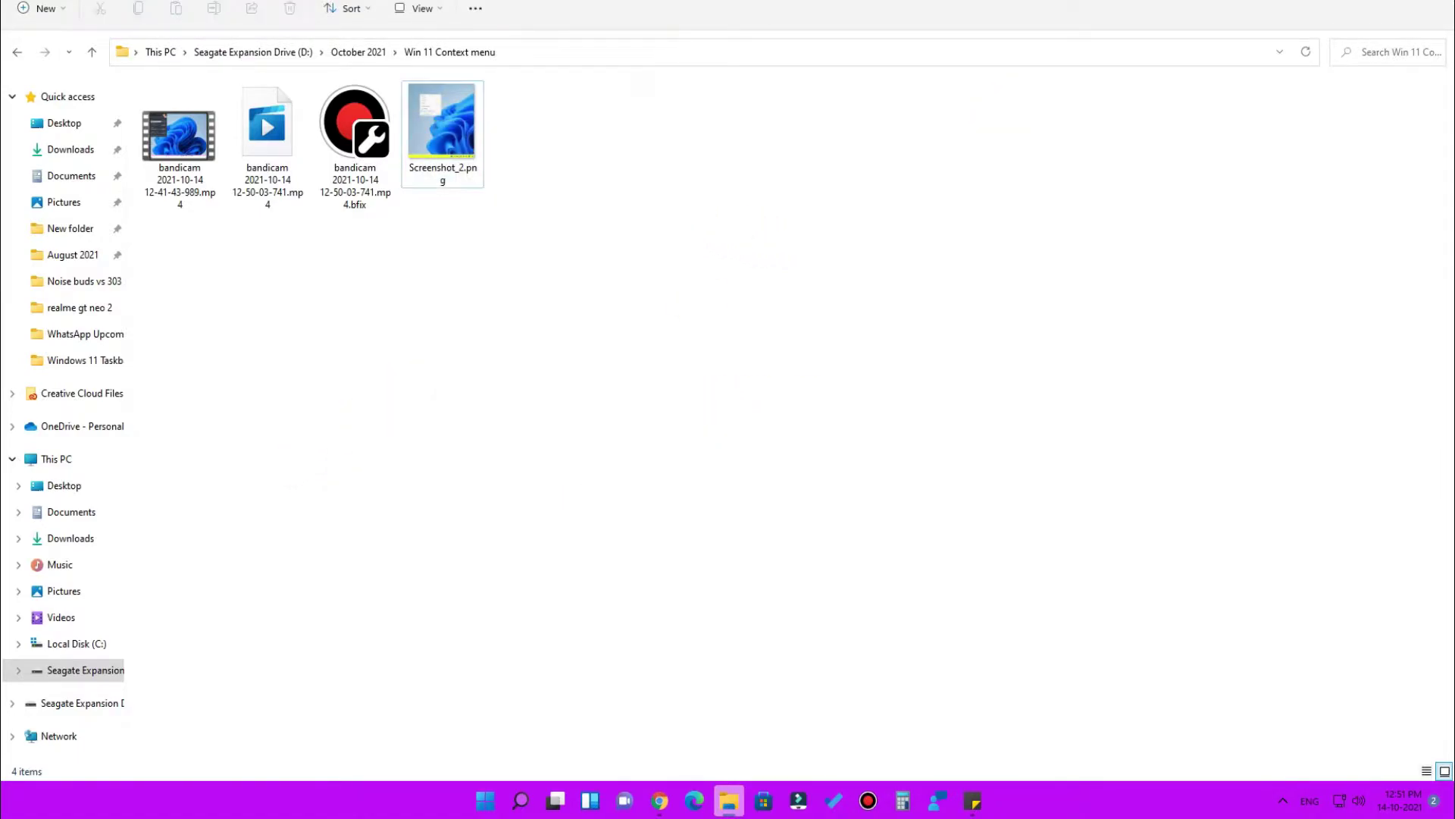
Step: Return to the desktop and launch the Registry Editor by running regedit
{"action": "key", "text": "super+d"}
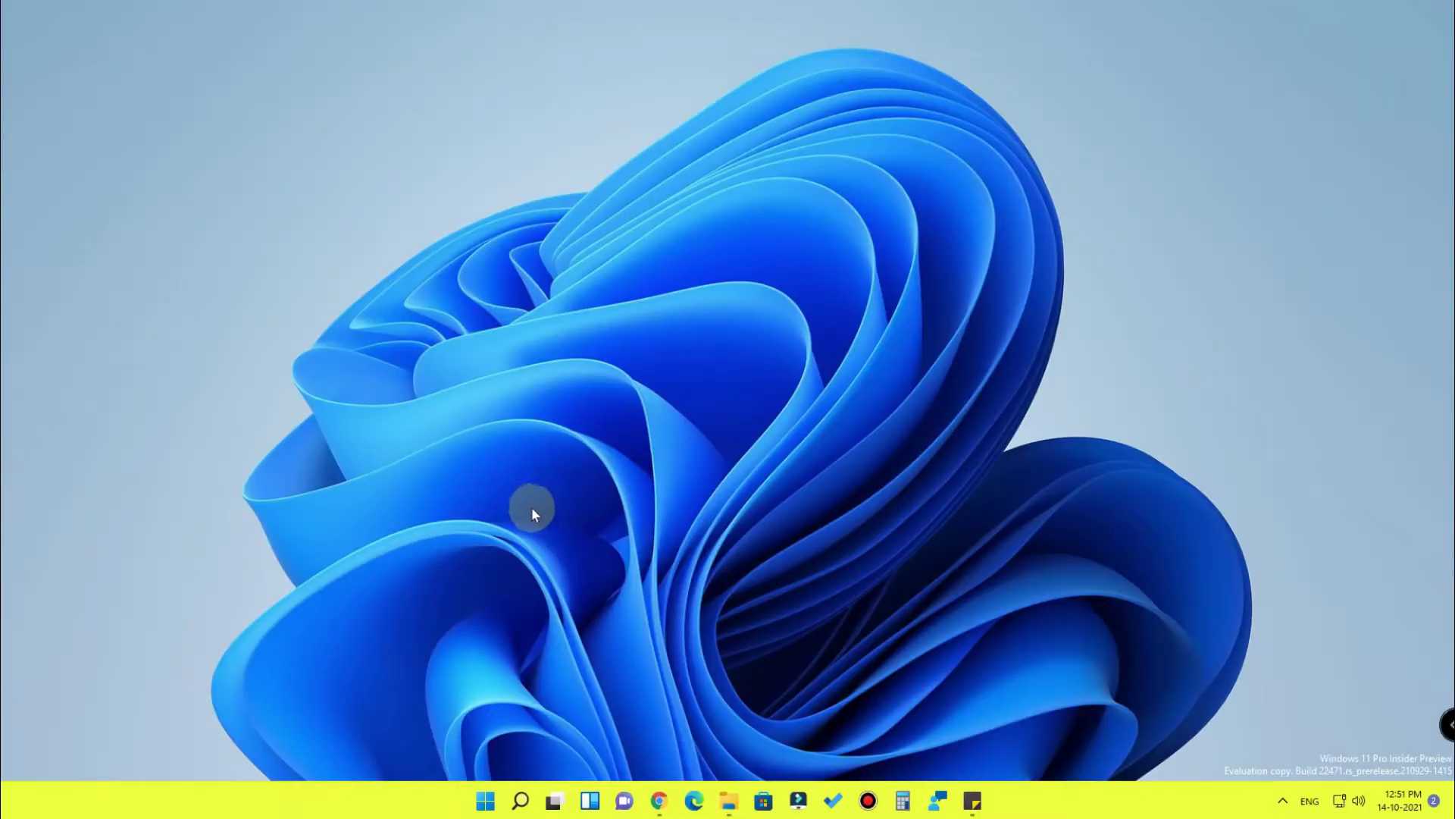
{"action": "key", "text": "super"}
{"action": "key", "text": "super"}
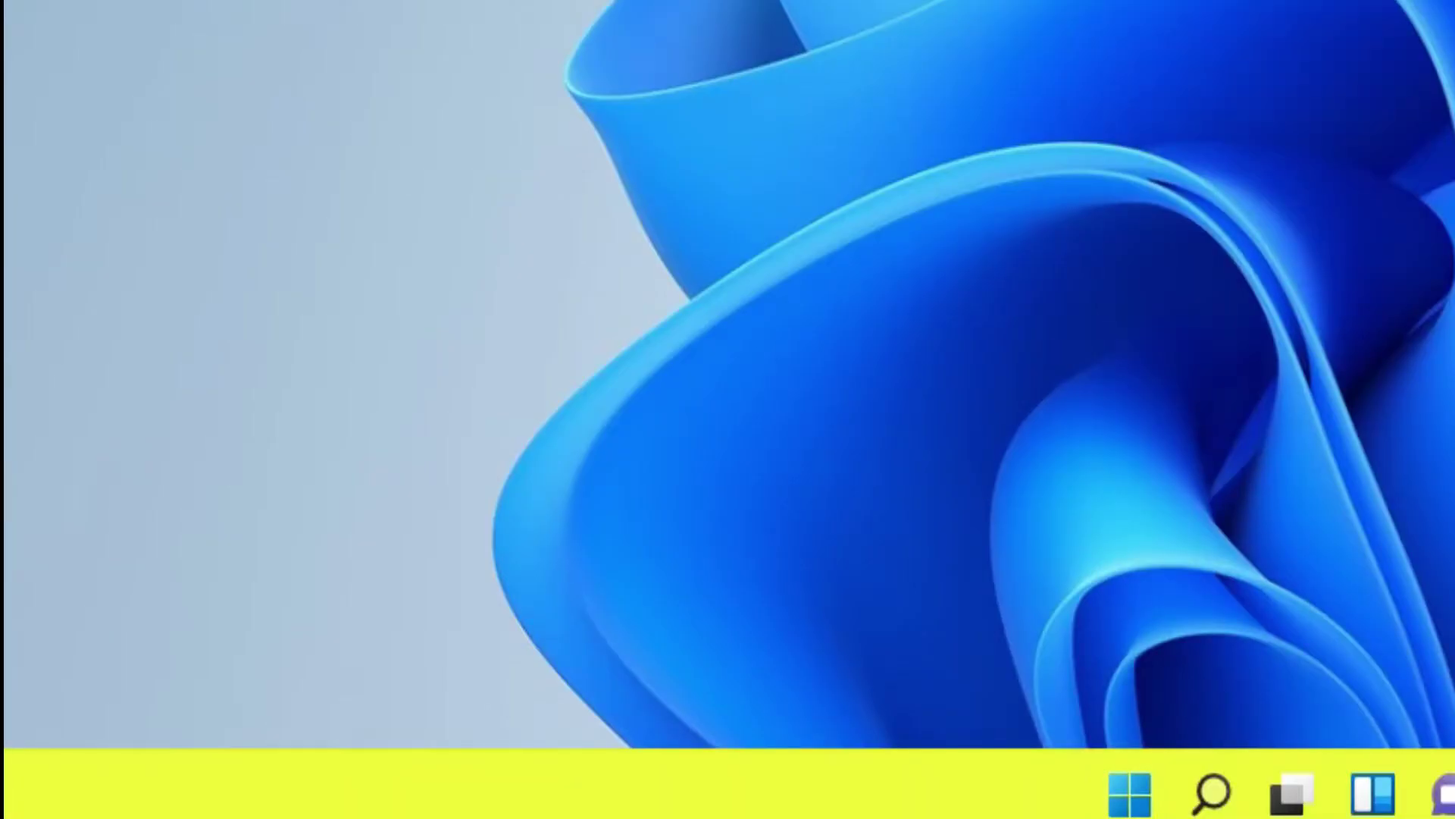
{"action": "key", "text": "super+r"}
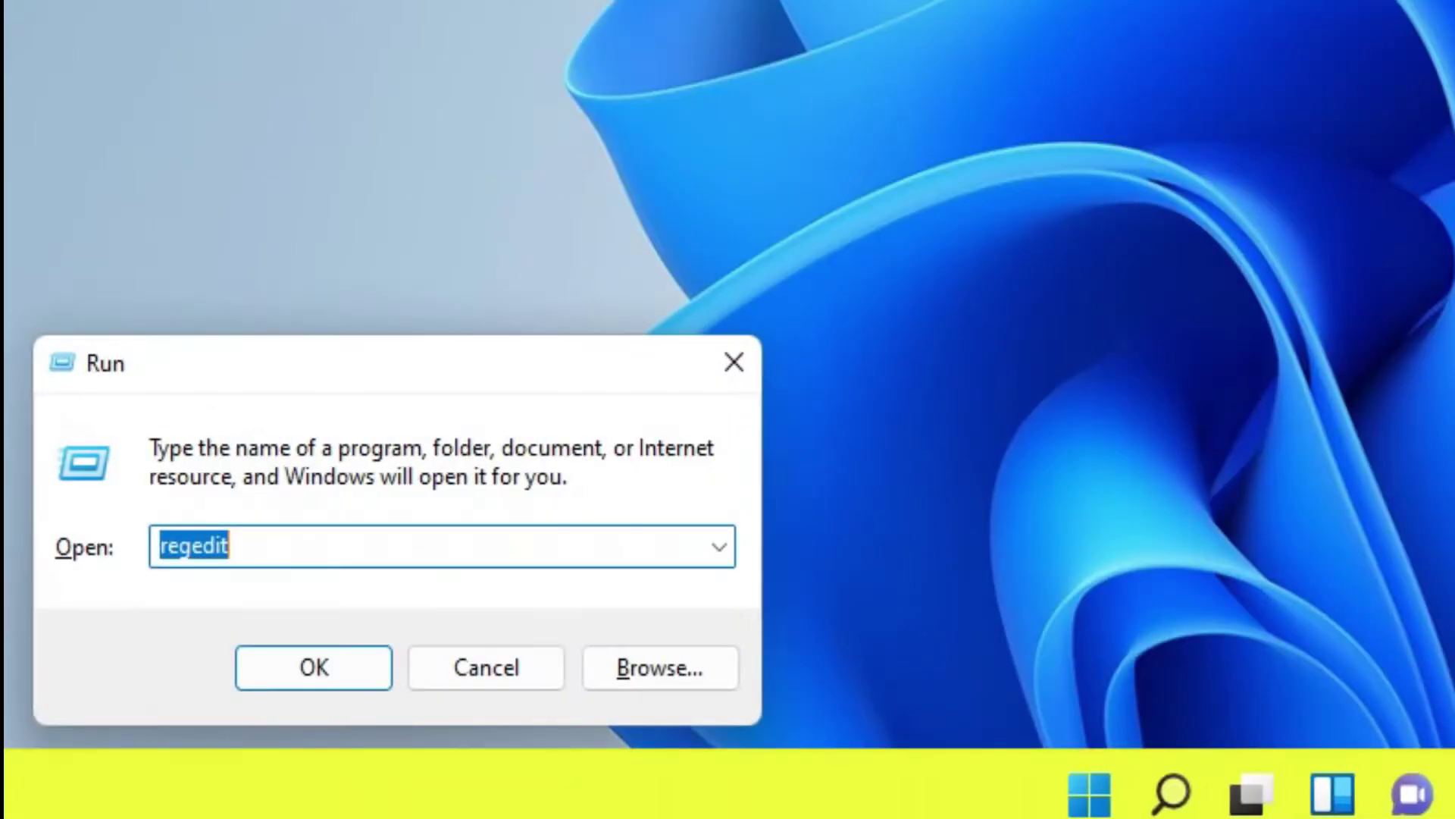
{"action": "left_click", "coordinate": [383, 553]}
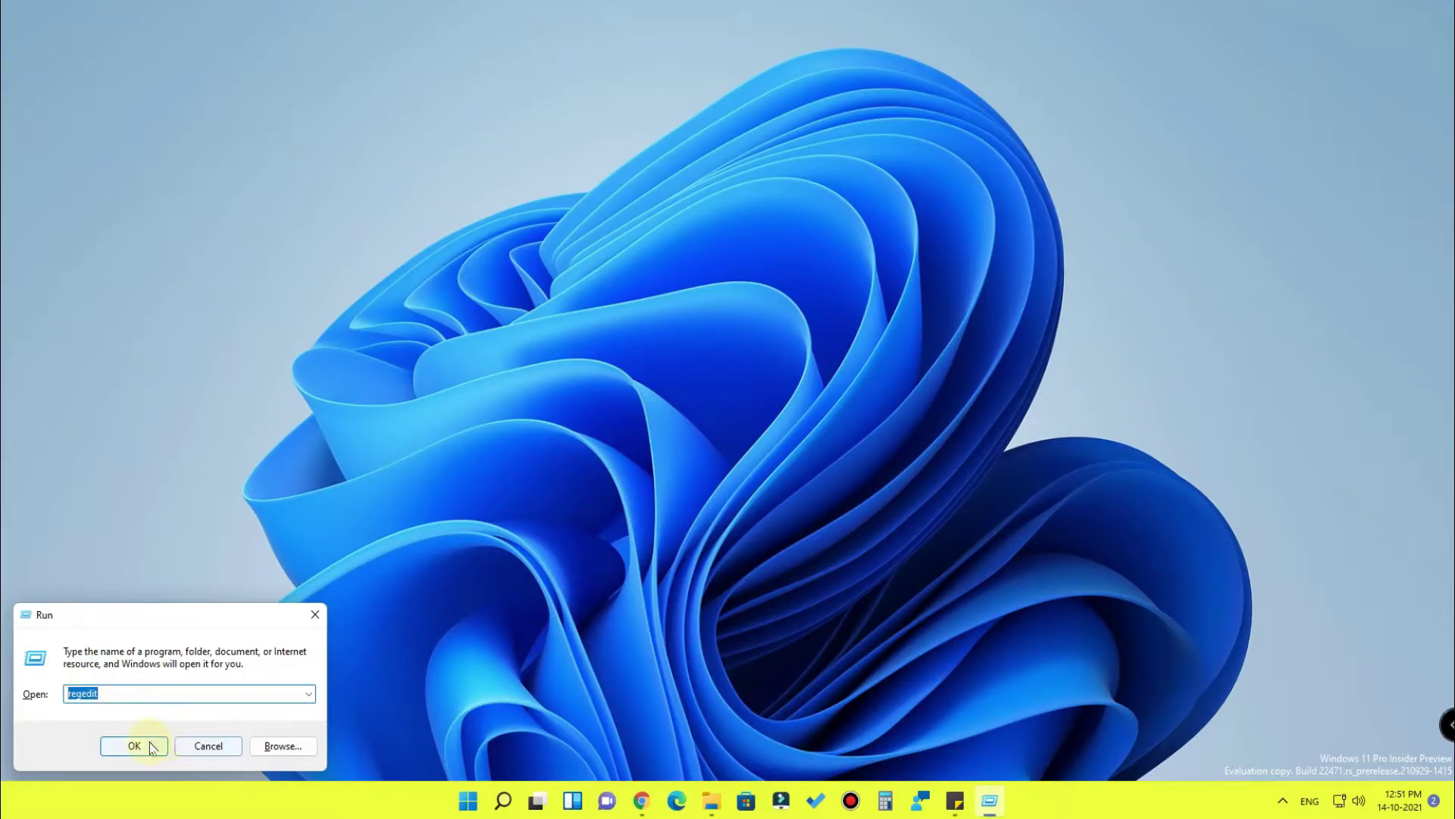
{"action": "left_click", "coordinate": [345, 669]}
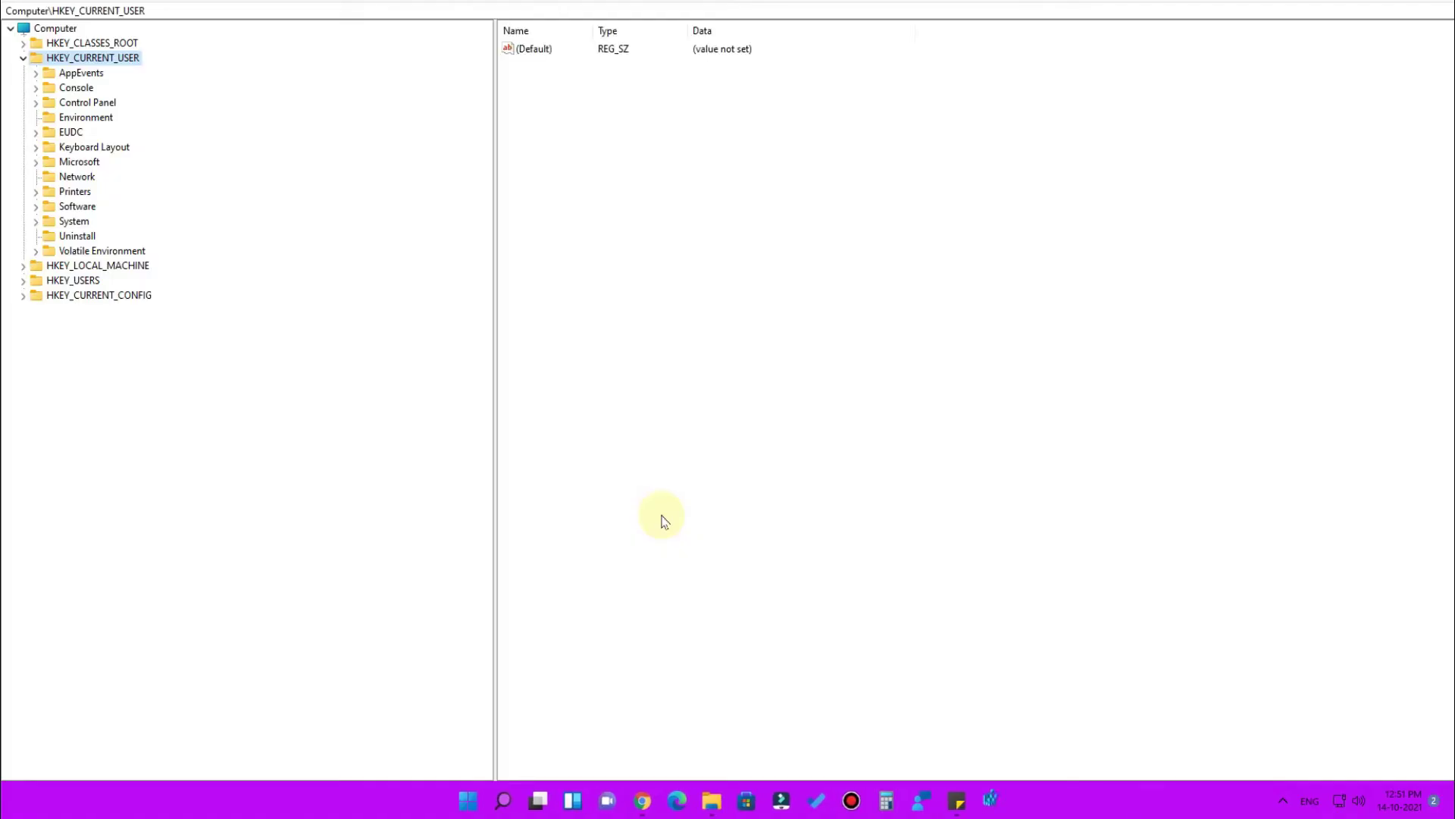
Step: Navigate to HKEY_CURRENT_USER\Software\Classes\CLSID in the registry tree, leaving the CLSID key selected and collapsed
{"action": "left_click", "coordinate": [23, 58]}
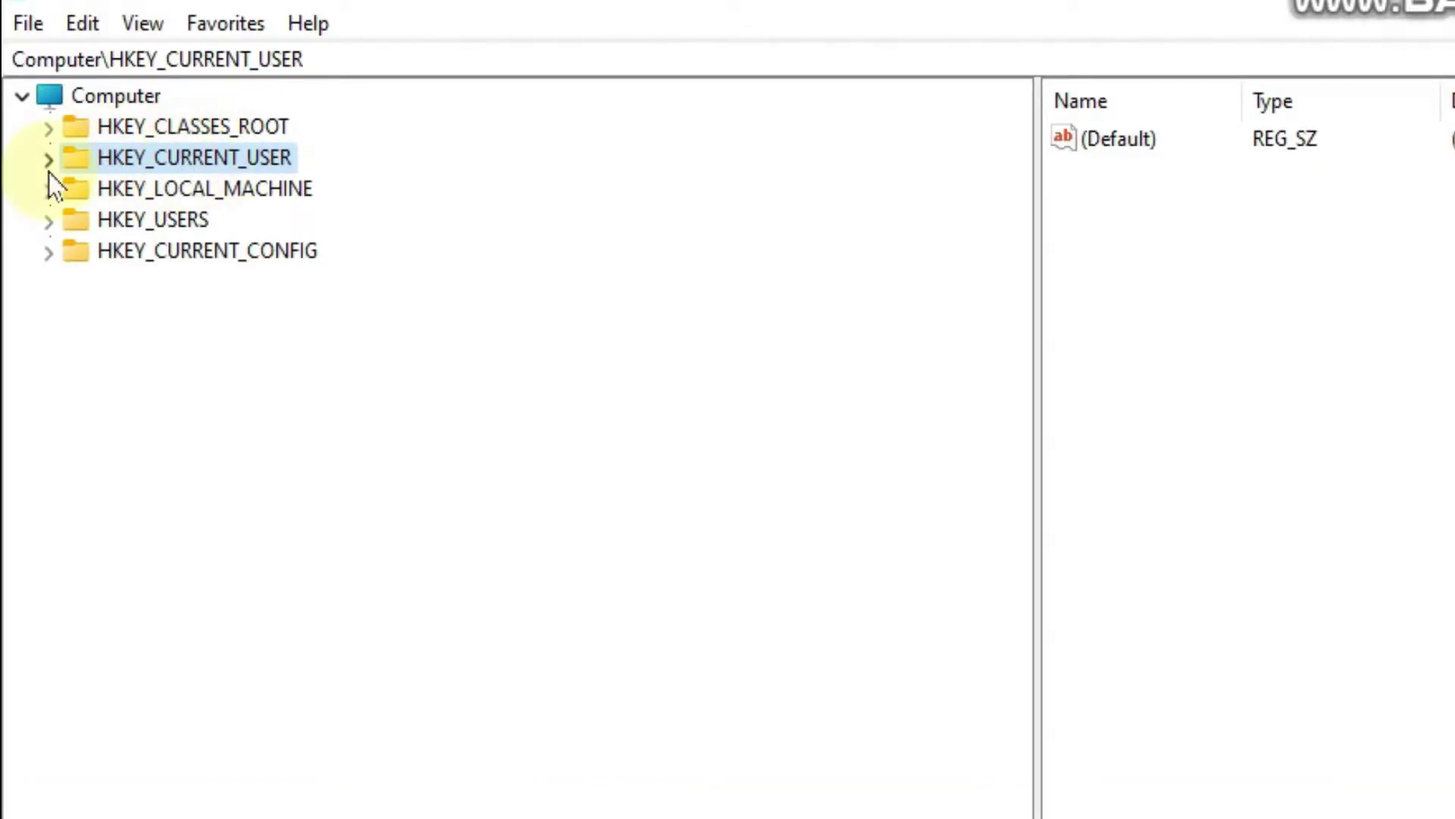
{"action": "left_click", "coordinate": [48, 161]}
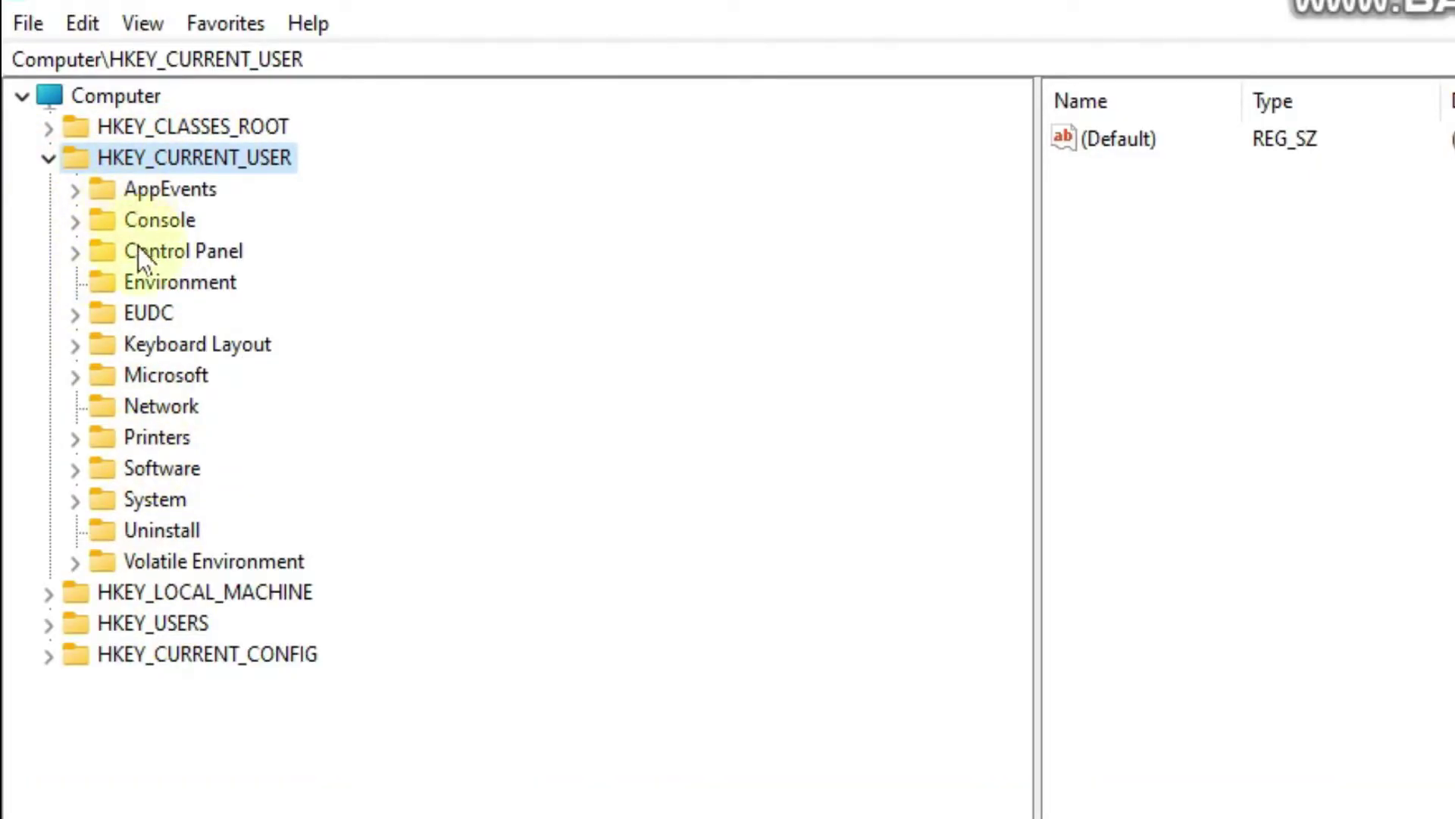
{"action": "left_click", "coordinate": [76, 470]}
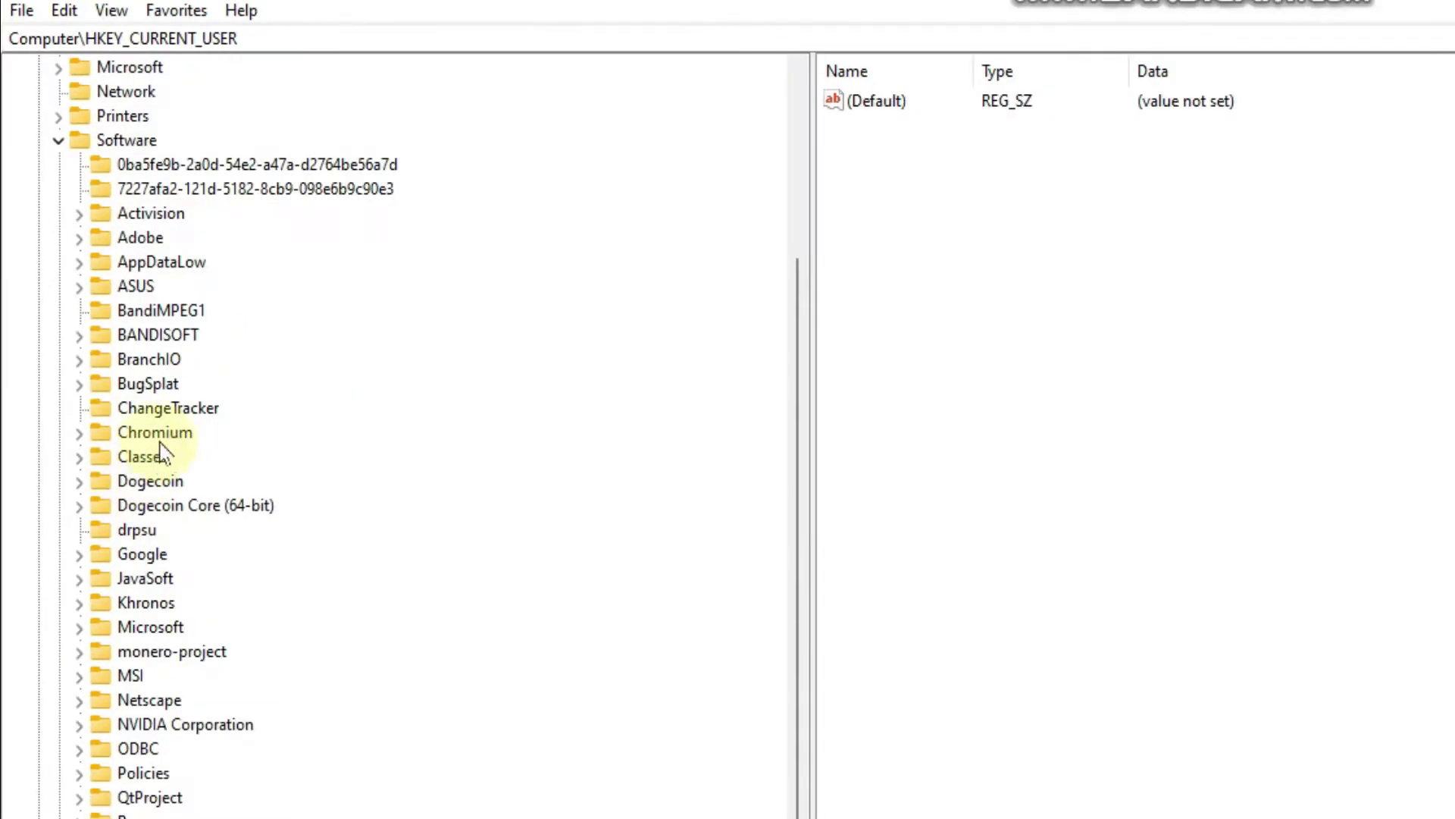
{"action": "left_click", "coordinate": [80, 458]}
{"action": "scroll", "coordinate": [348, 618], "scroll_direction": "down", "scroll_amount": 10}
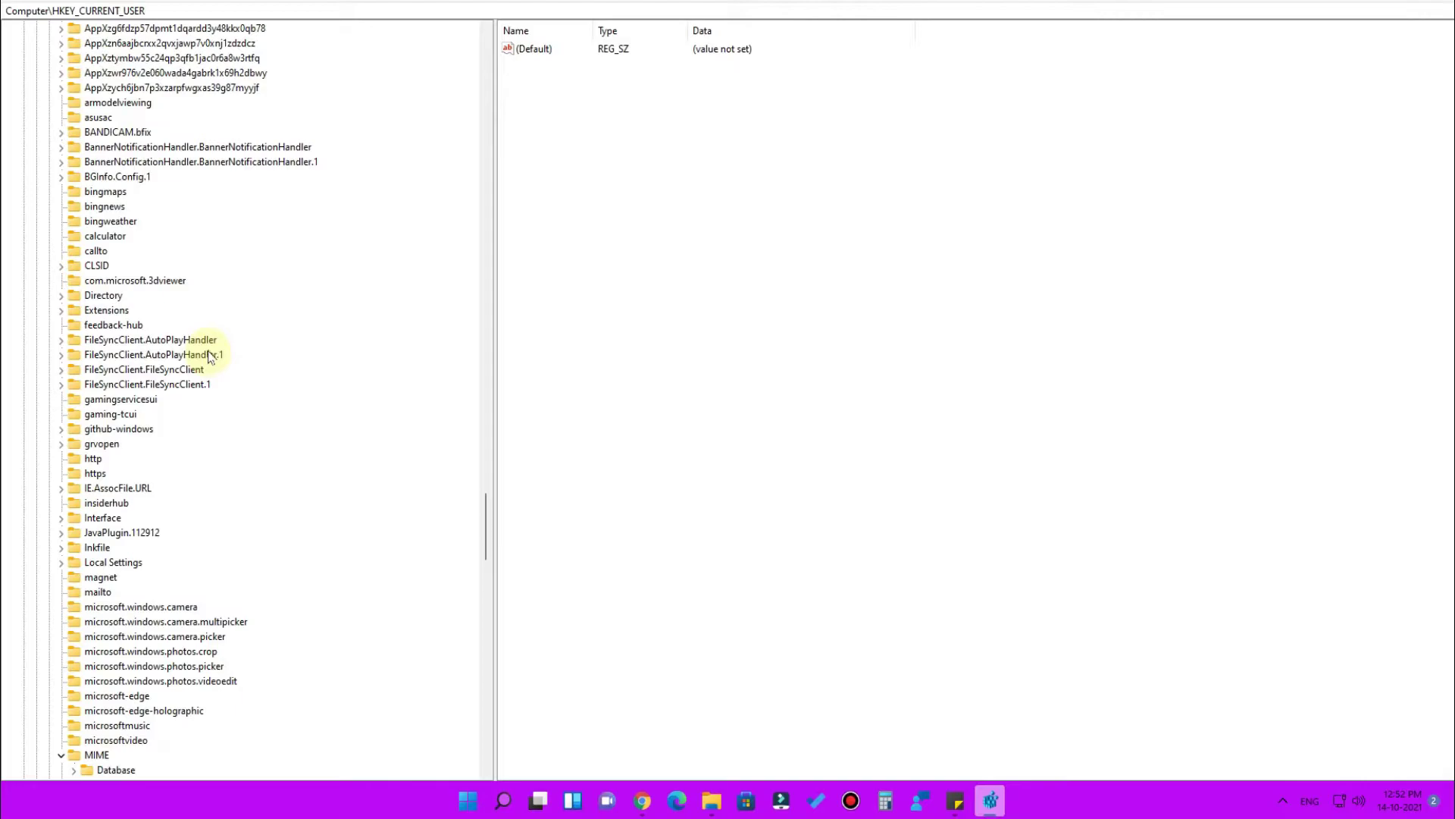
{"action": "left_click", "coordinate": [90, 266]}
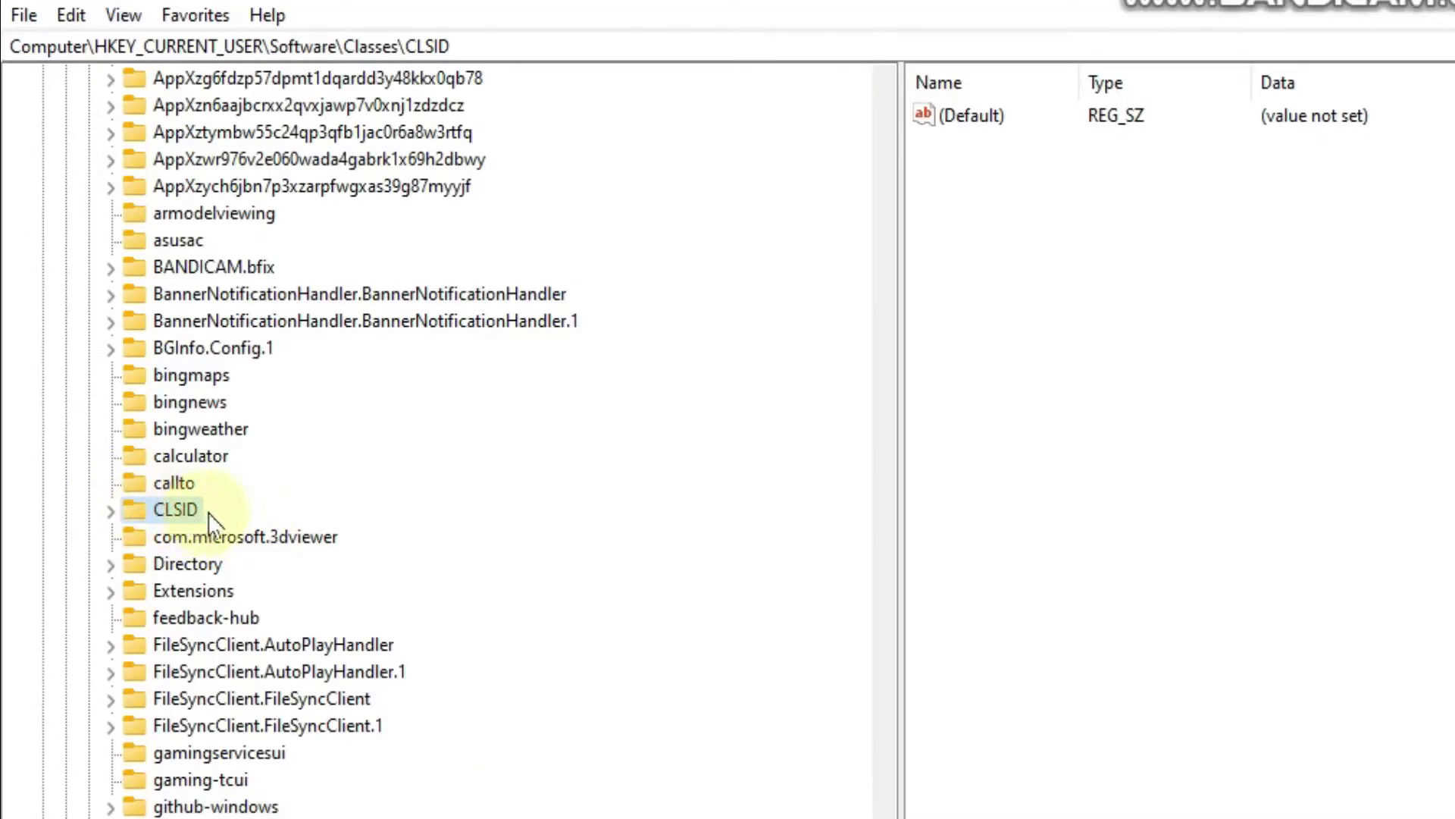
{"action": "left_click", "coordinate": [111, 510]}
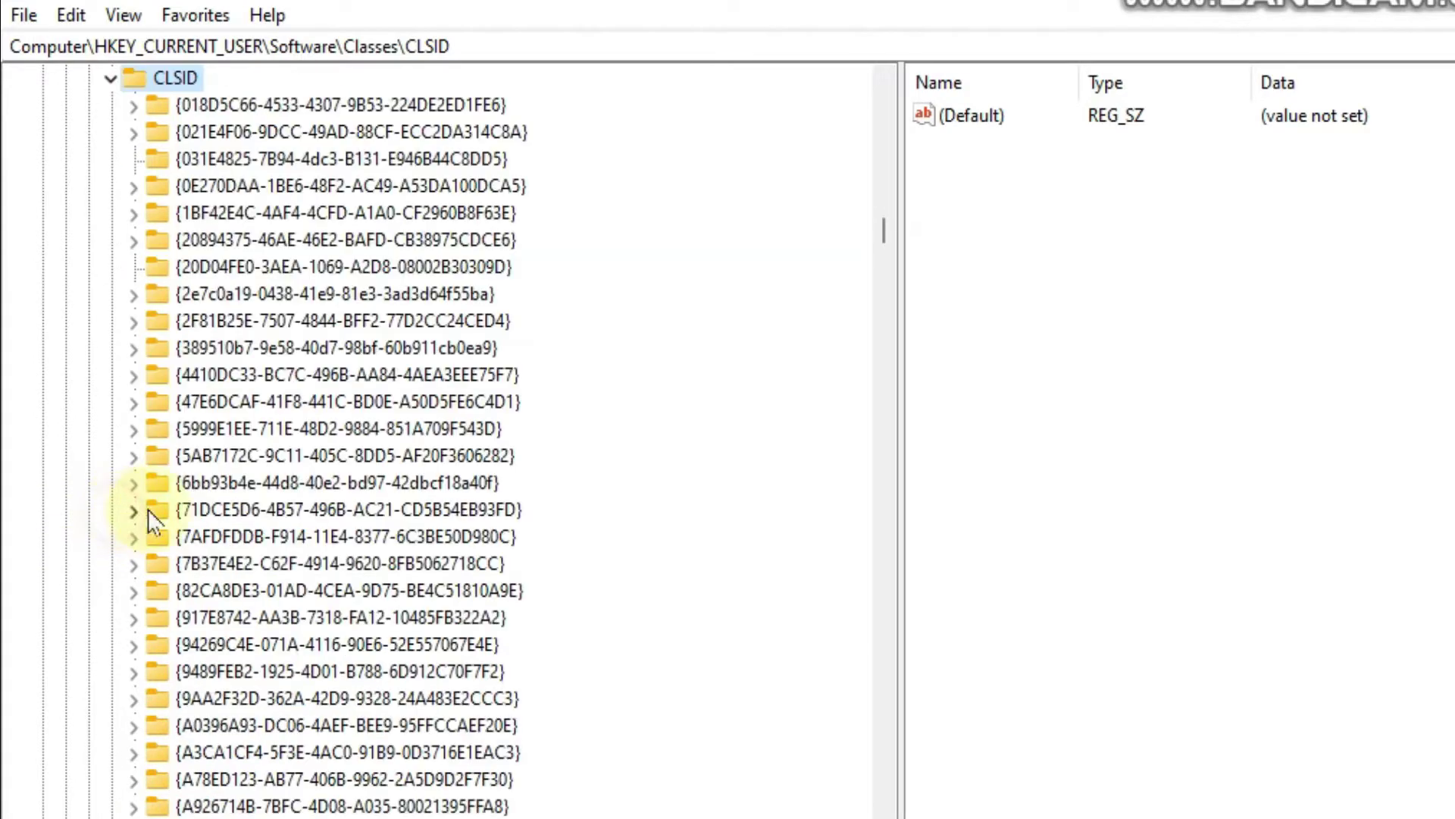
{"action": "left_click", "coordinate": [111, 79]}
Step: Create a new subkey under the CLSID key
{"action": "scroll", "coordinate": [364, 531], "scroll_direction": "up", "scroll_amount": 9}
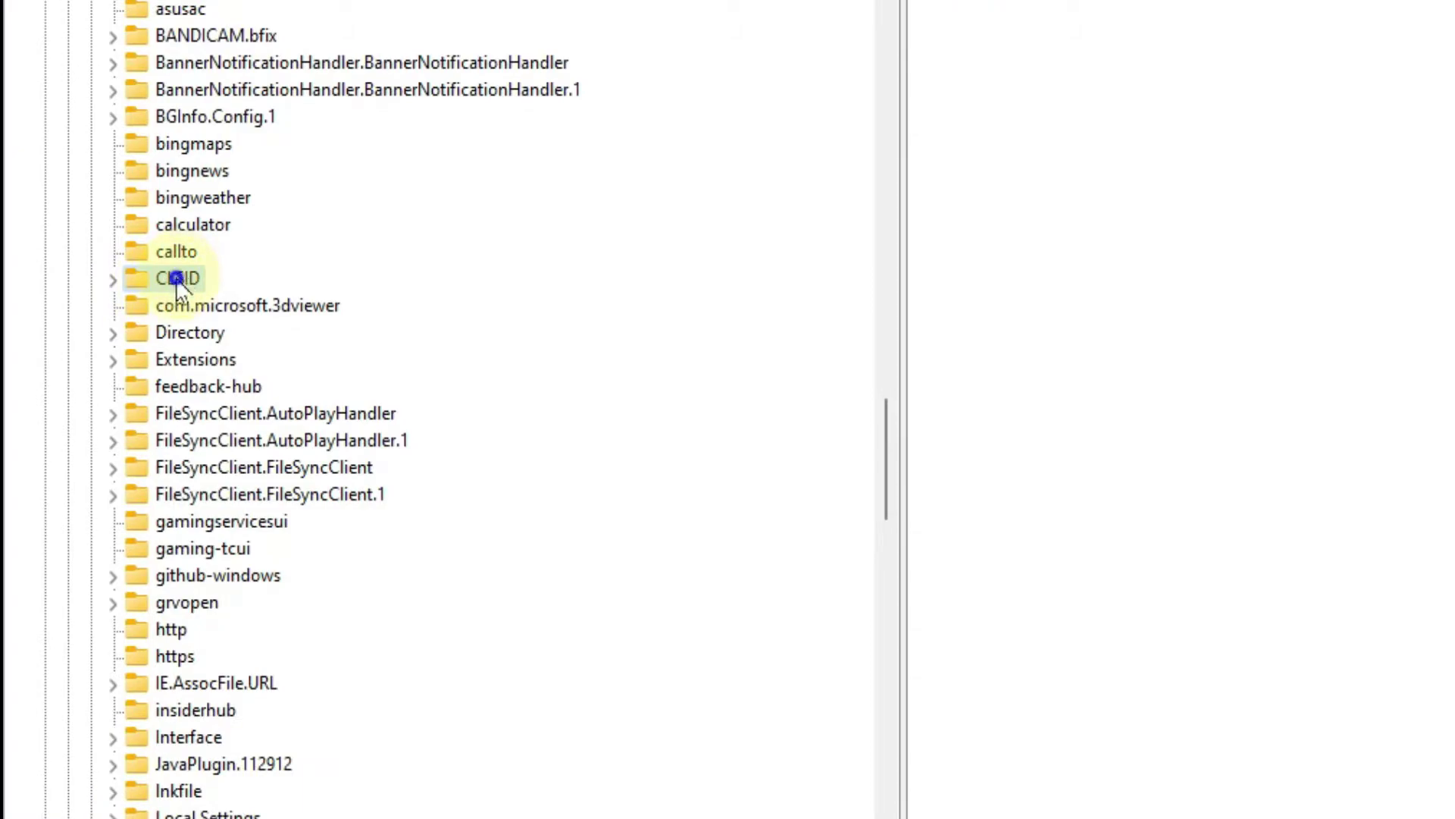
{"action": "right_click", "coordinate": [176, 280]}
{"action": "mouse_move", "coordinate": [257, 338]}
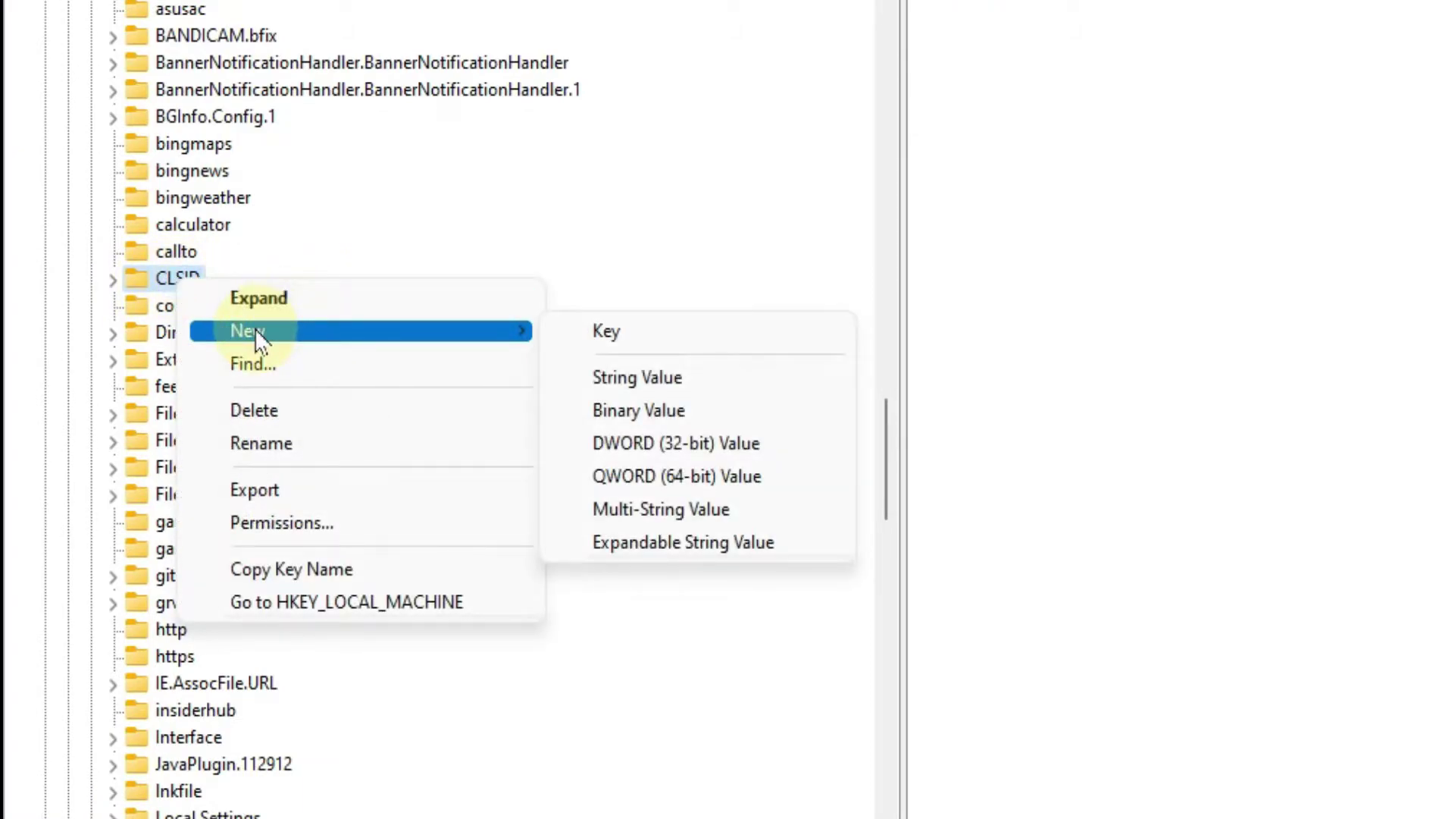
{"action": "left_click", "coordinate": [606, 334]}
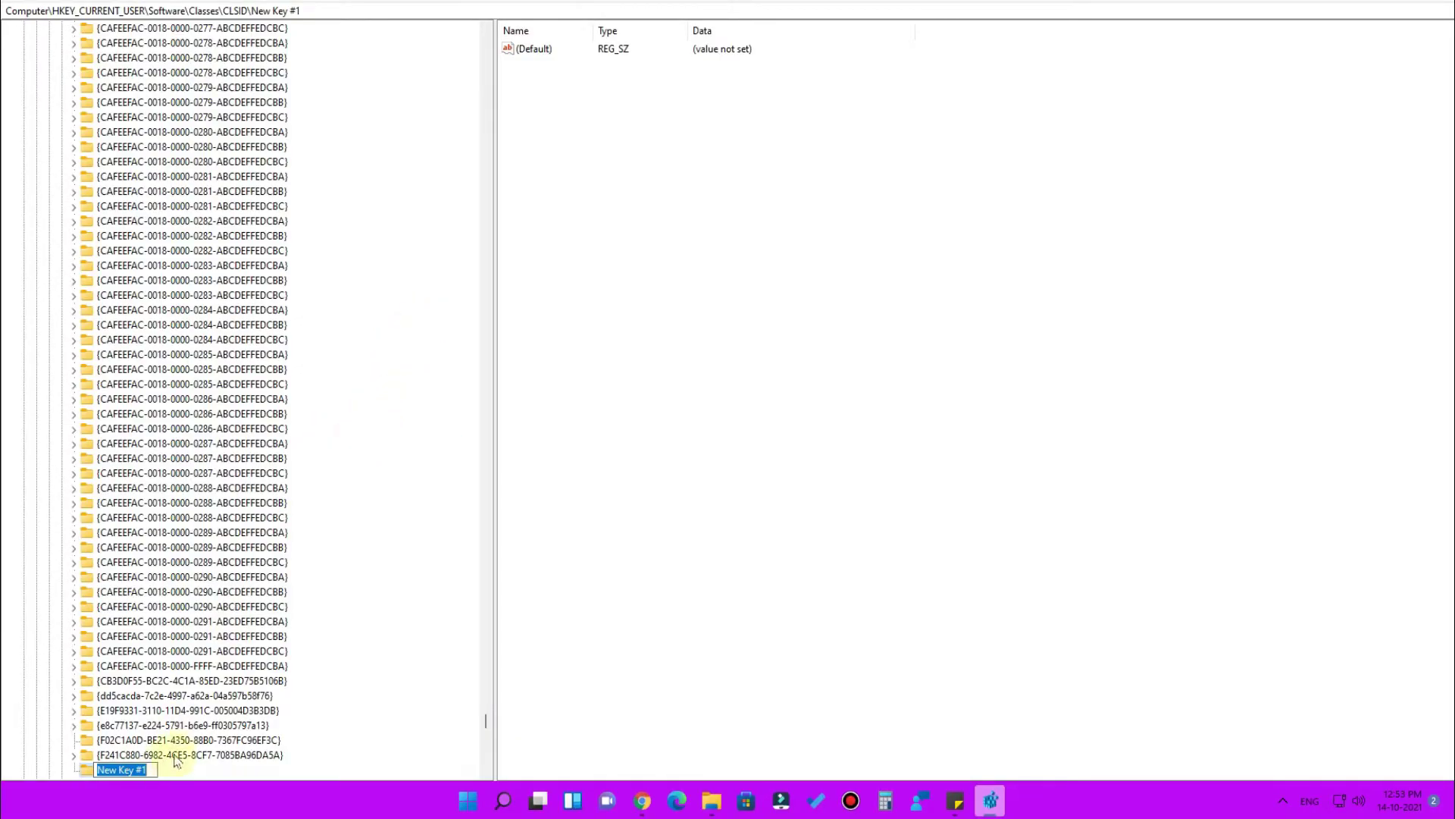
{"action": "scroll", "coordinate": [233, 553], "scroll_direction": "down", "scroll_amount": 4}
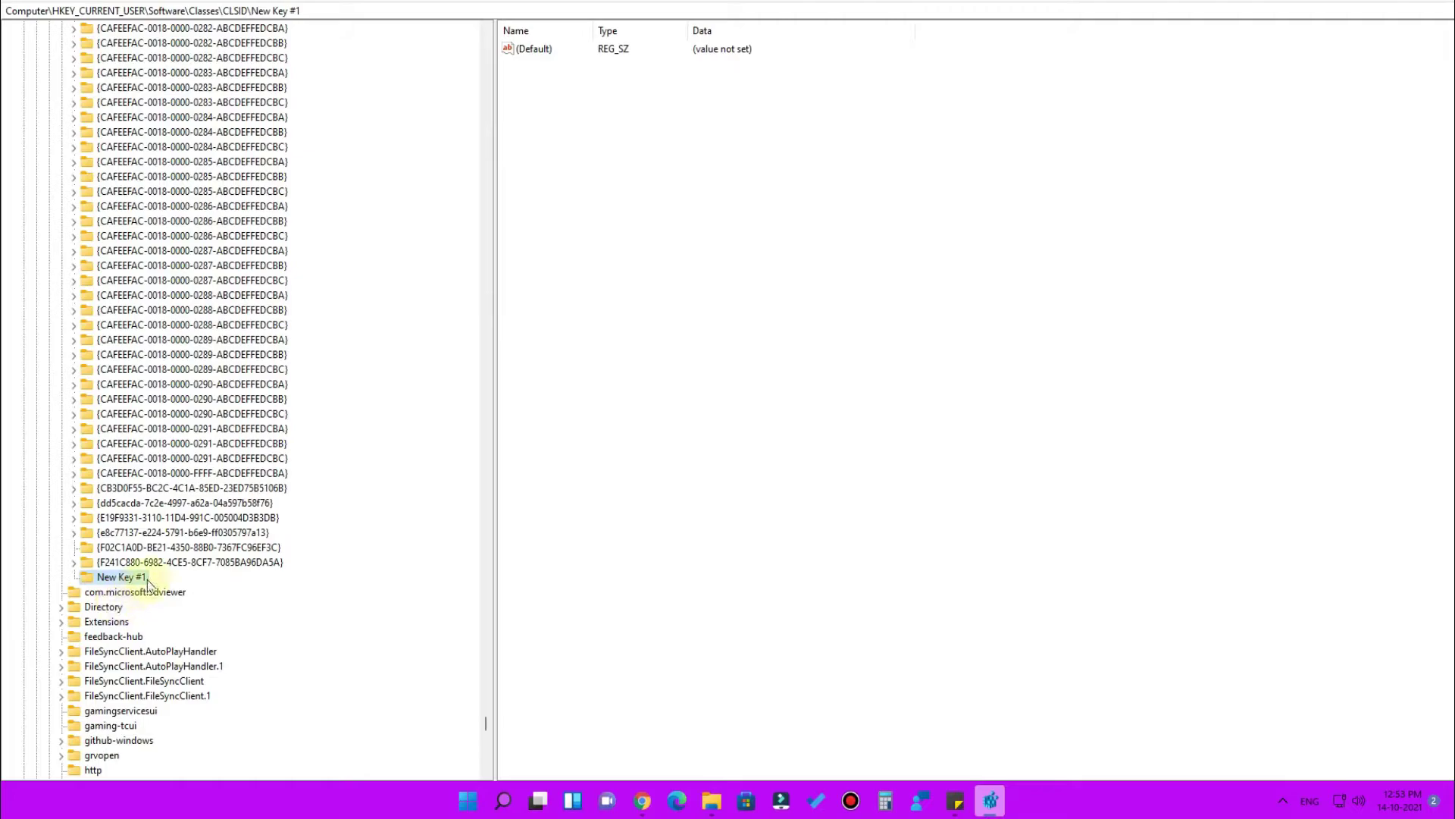
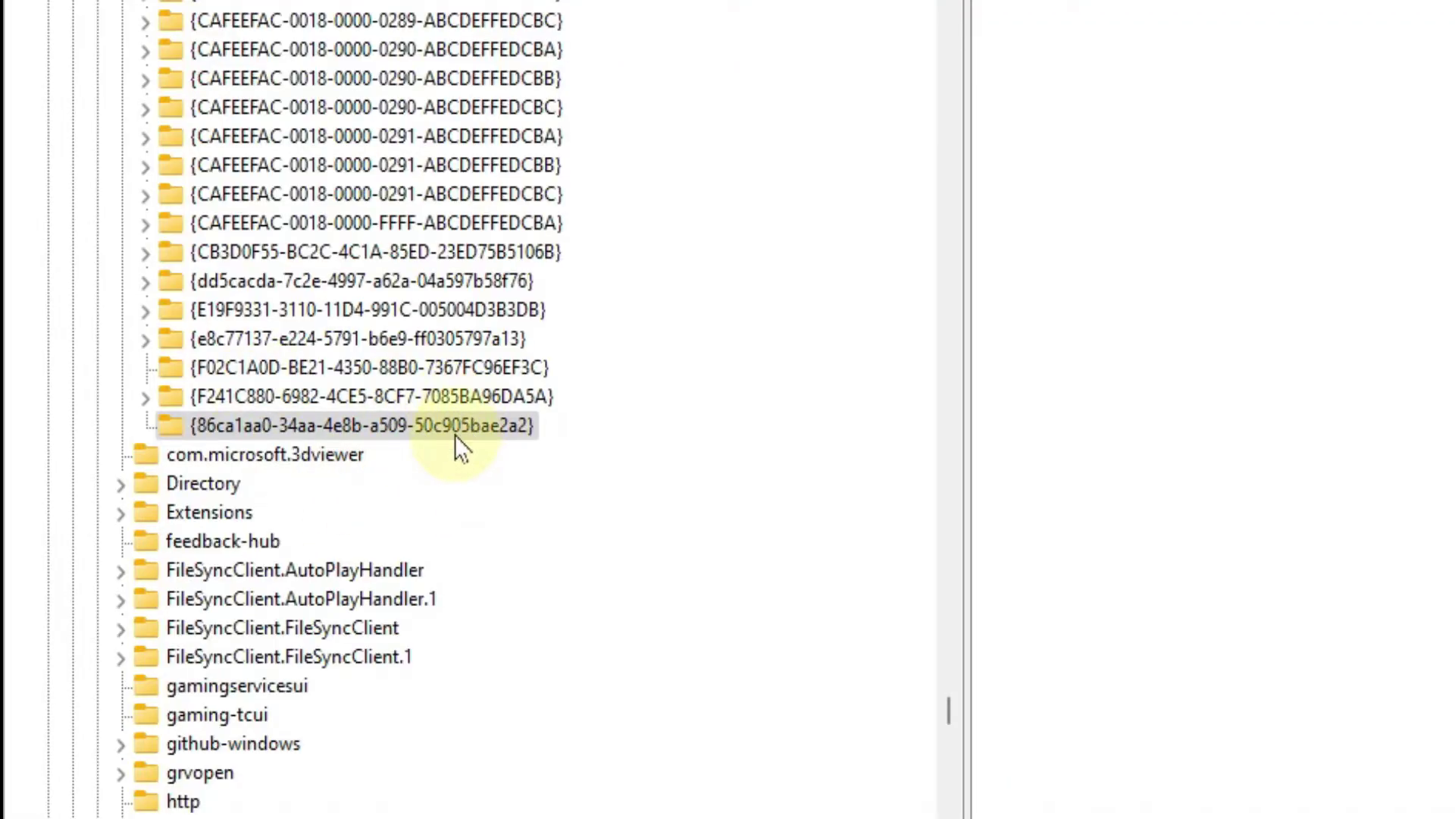
Step: Create a new subkey under the {86ca1aa0-34aa-4e8b-a509-50c905bae2a2} key
{"action": "right_click", "coordinate": [470, 429]}
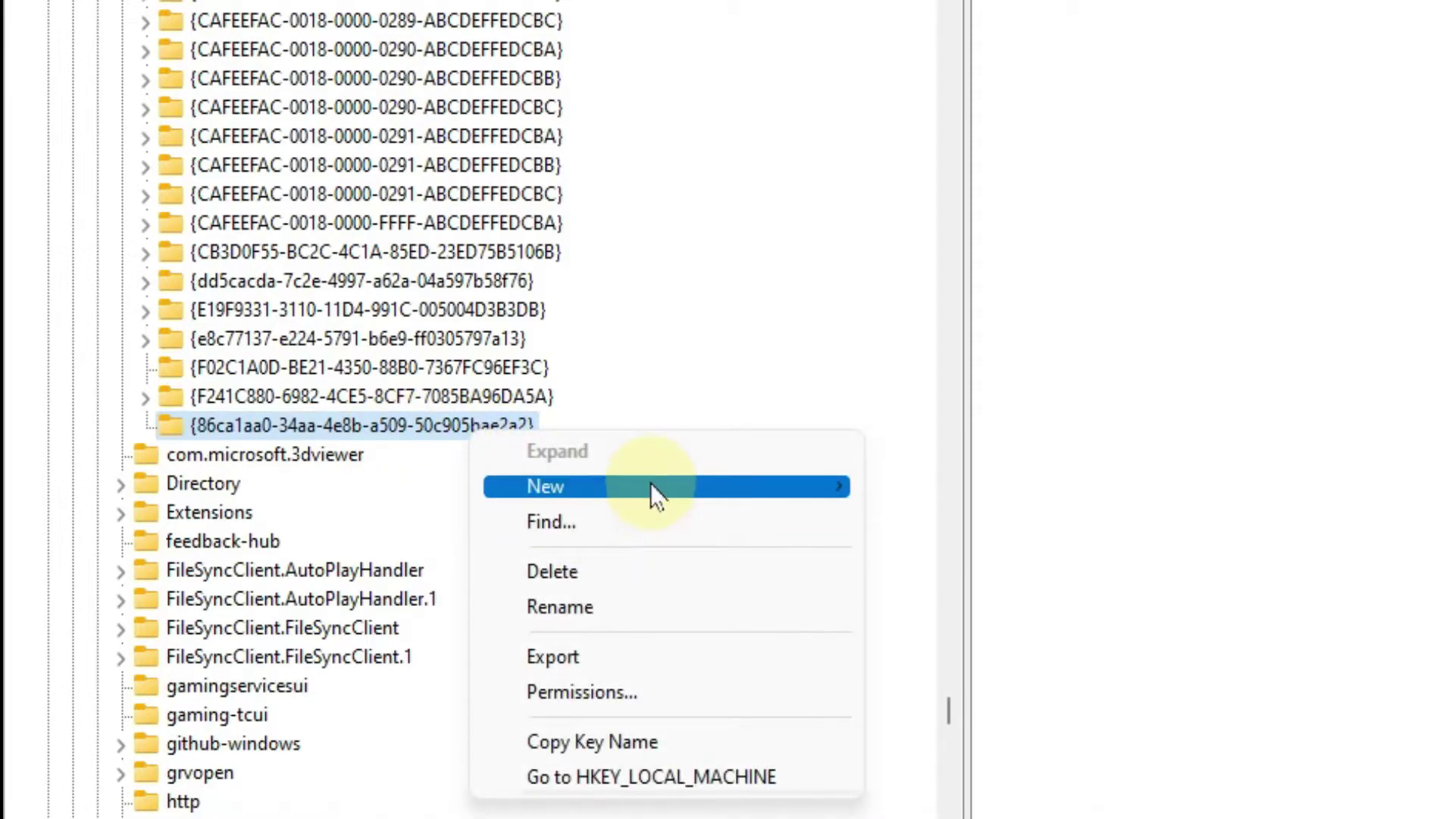
{"action": "mouse_move", "coordinate": [650, 489]}
{"action": "left_click", "coordinate": [929, 491]}
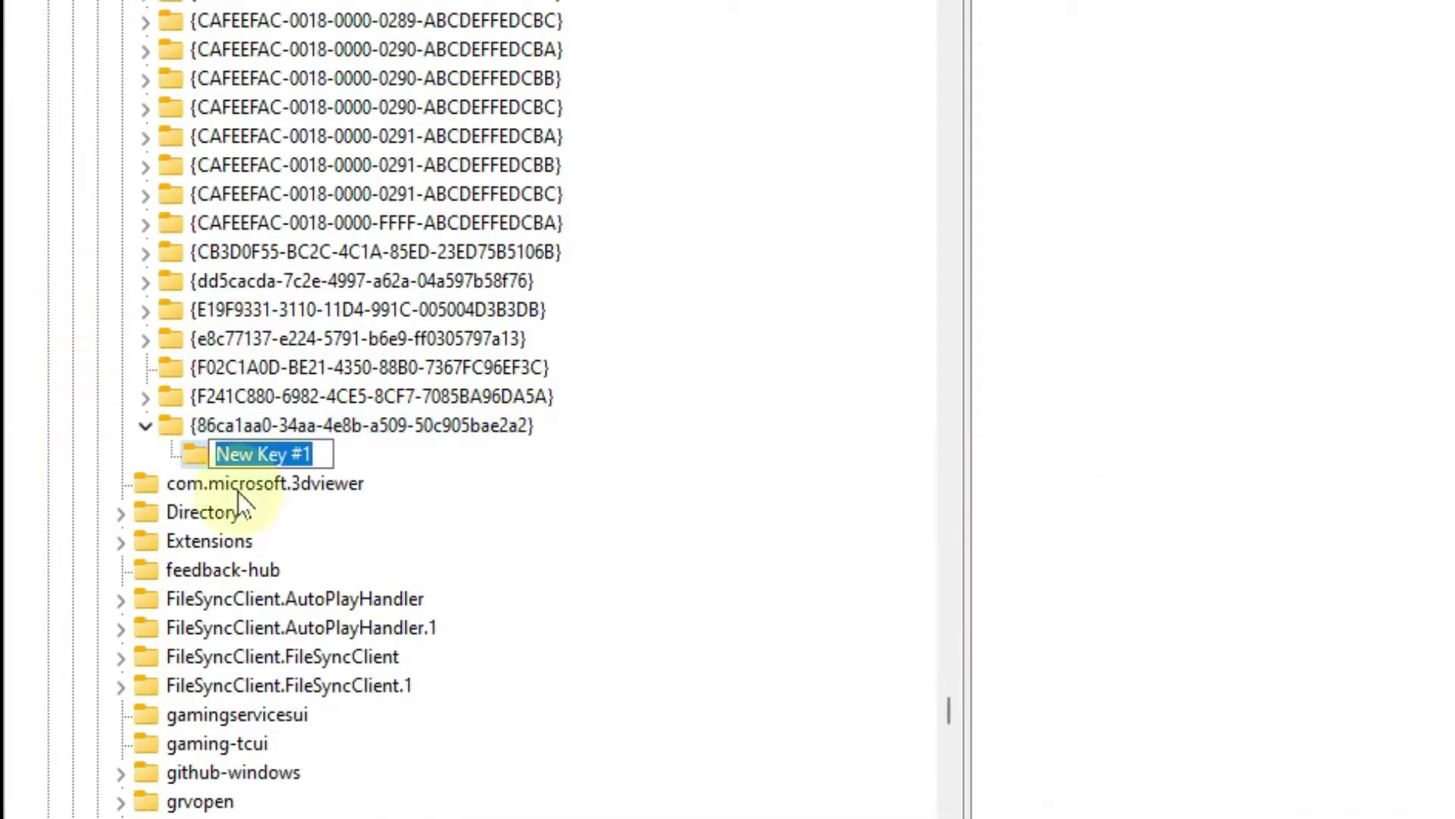
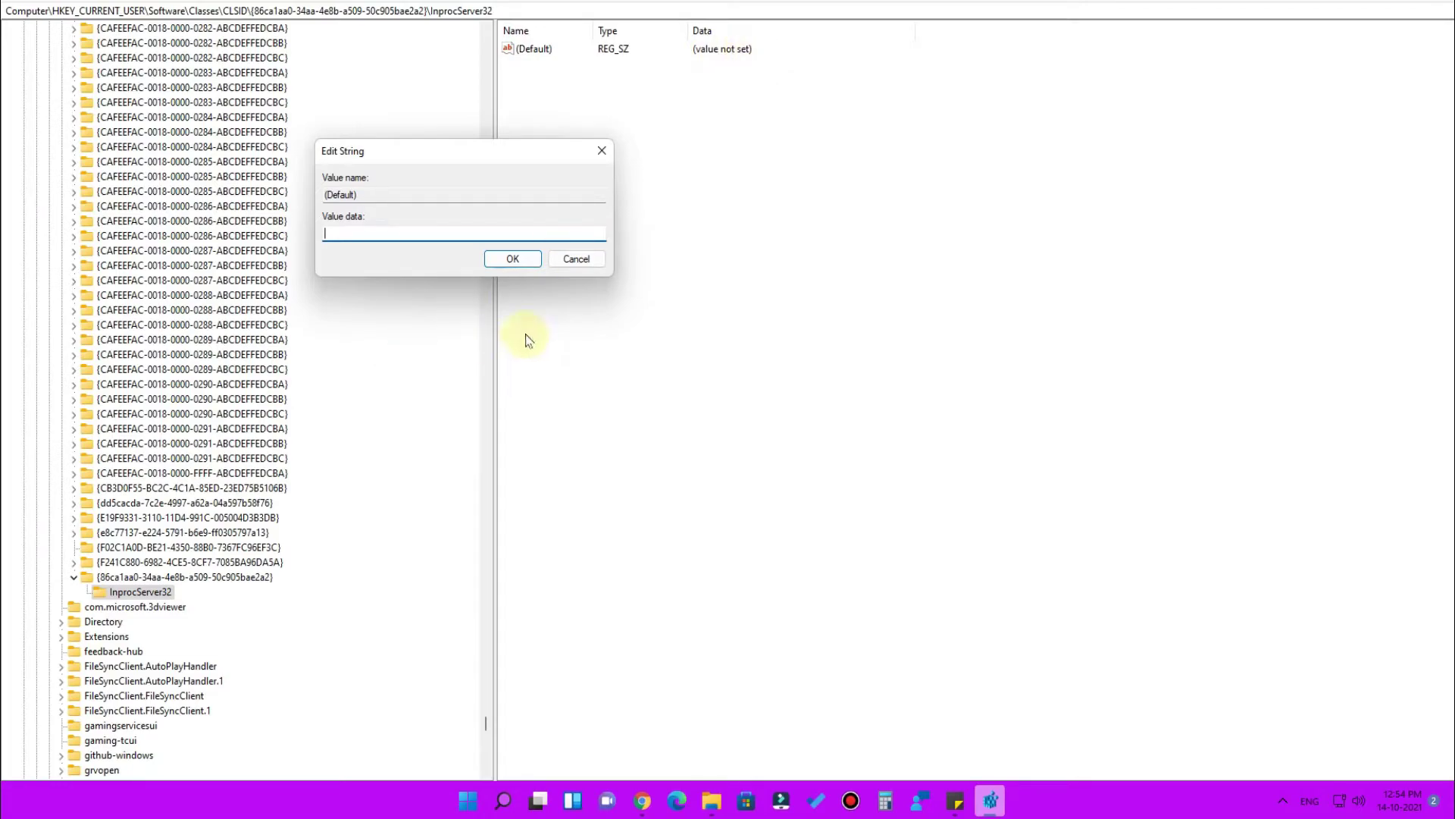
Step: Save the (Default) string value of the InprocServer32 key with empty value data
{"action": "left_click", "coordinate": [513, 260]}
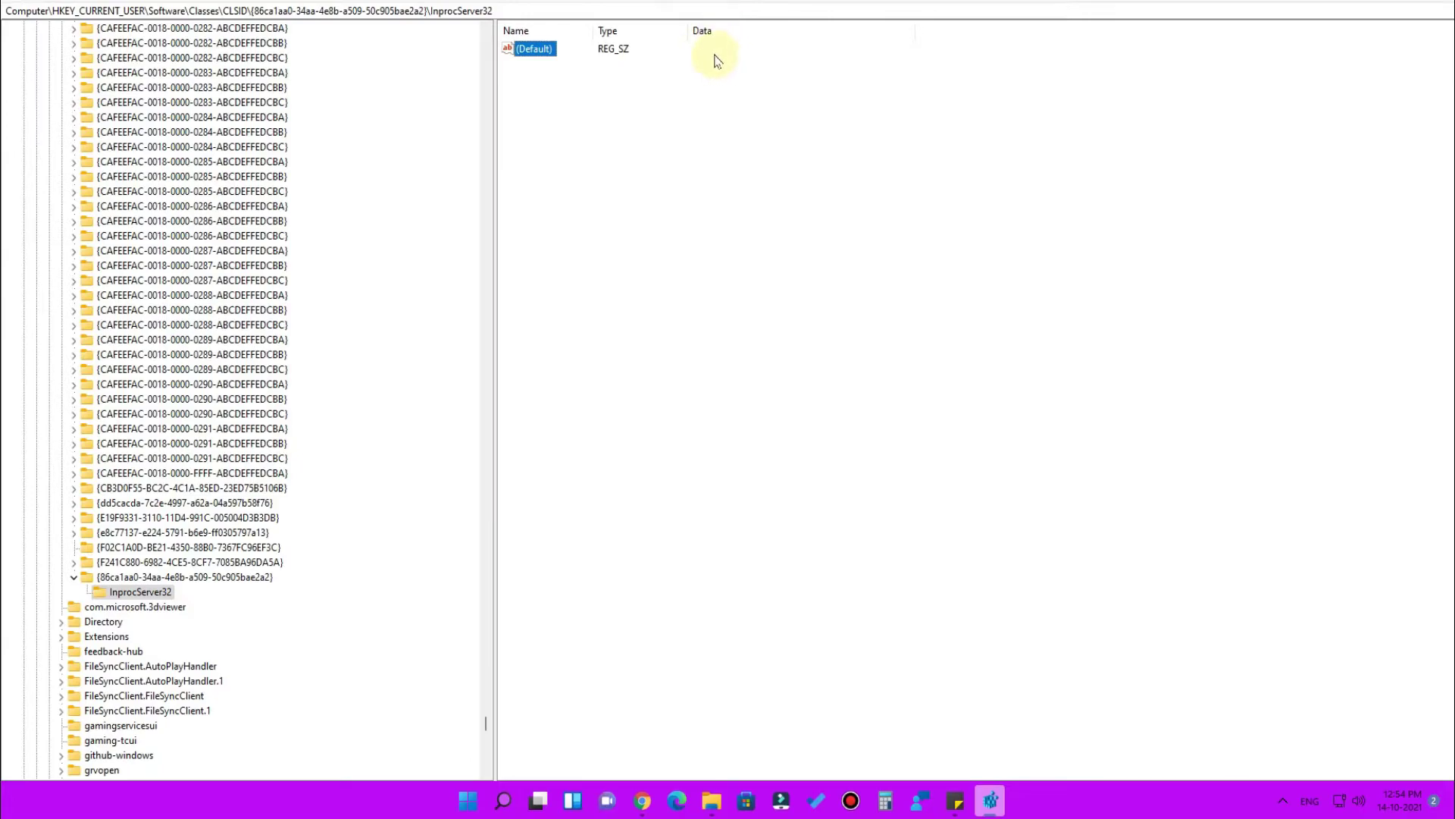
{"action": "left_click", "coordinate": [694, 161]}
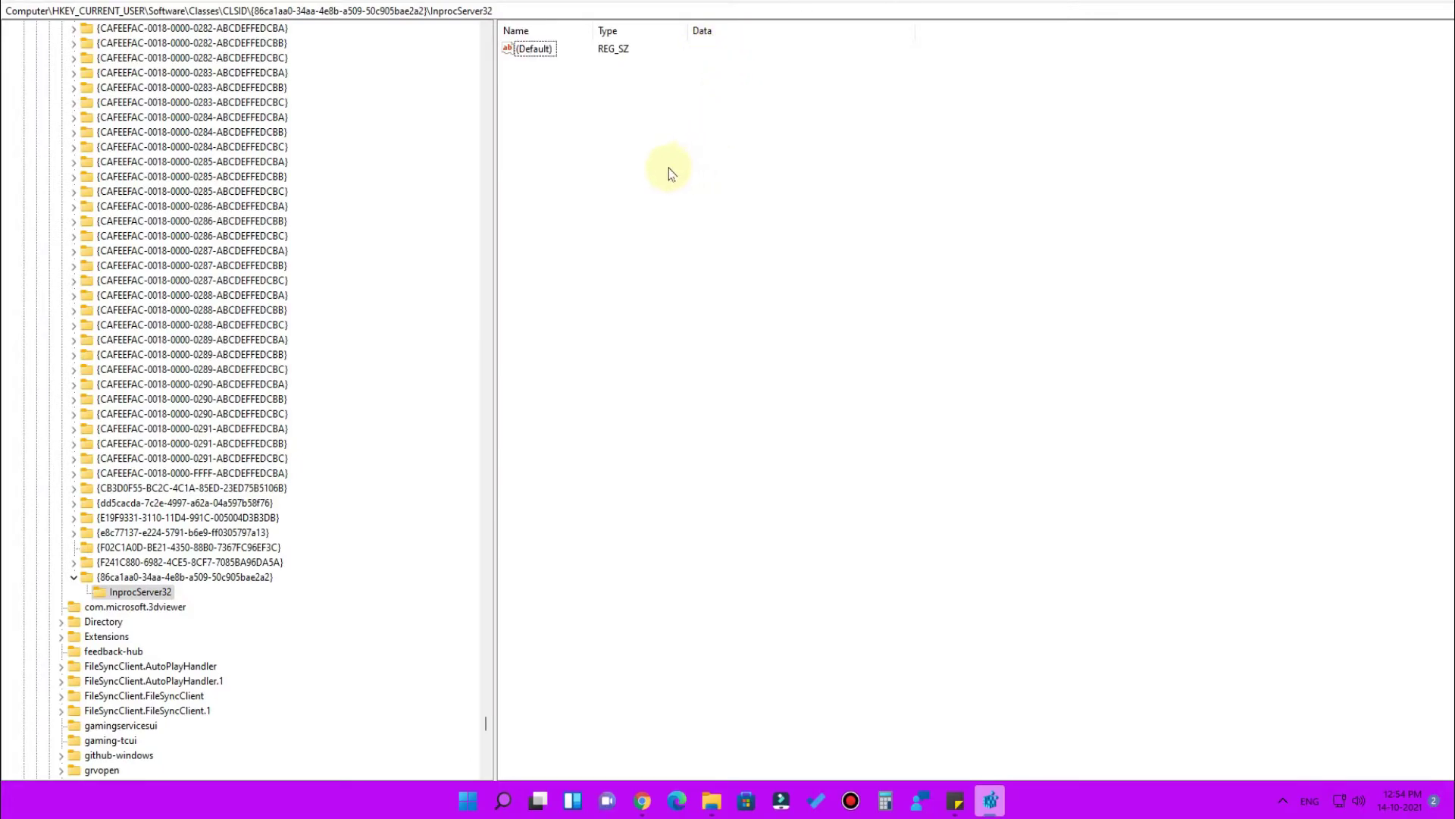
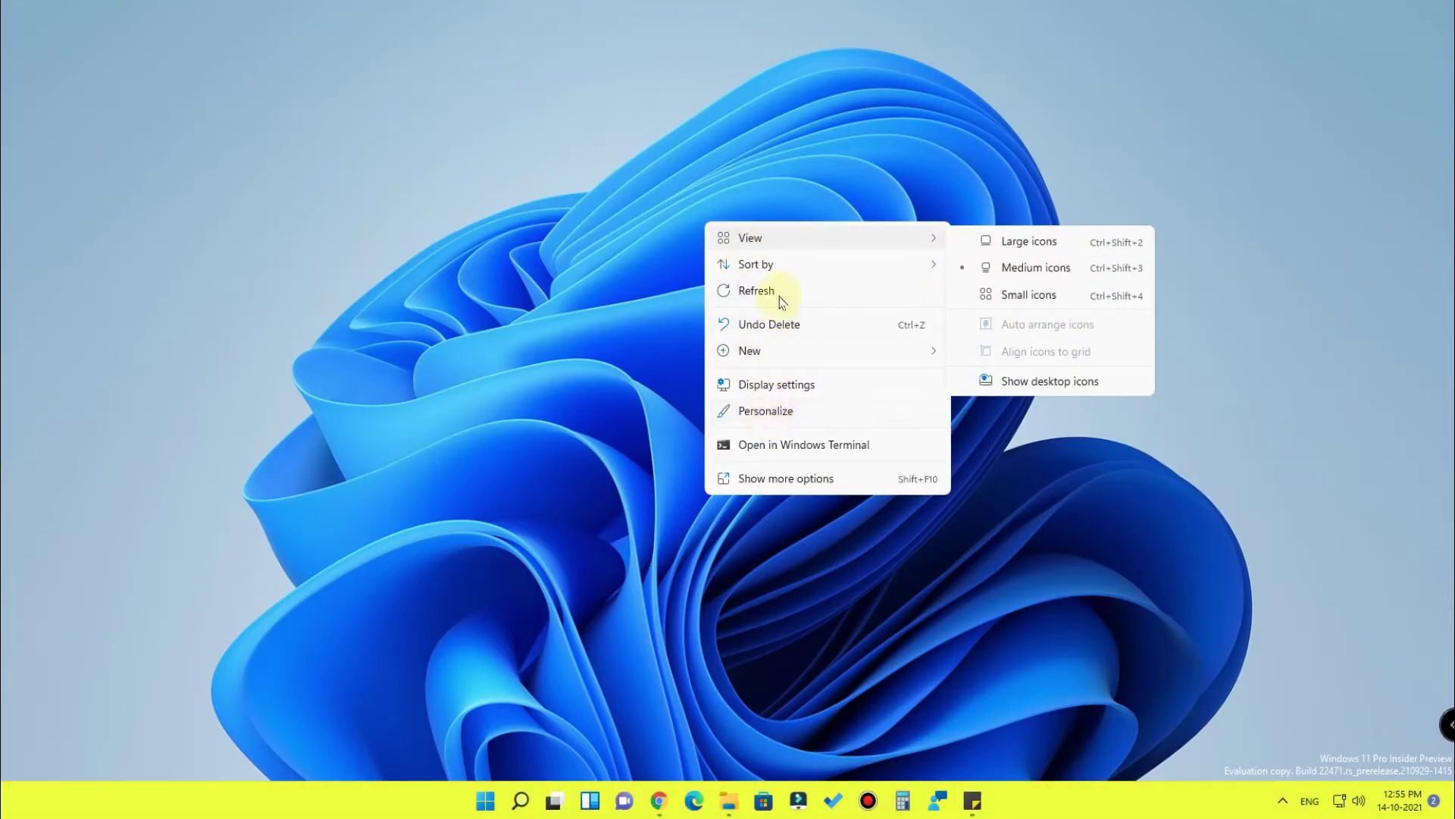
Step: Refresh the desktop and check the context menu of Screenshot_2.png in the Win 11 Context menu folder
{"action": "left_click", "coordinate": [776, 291]}
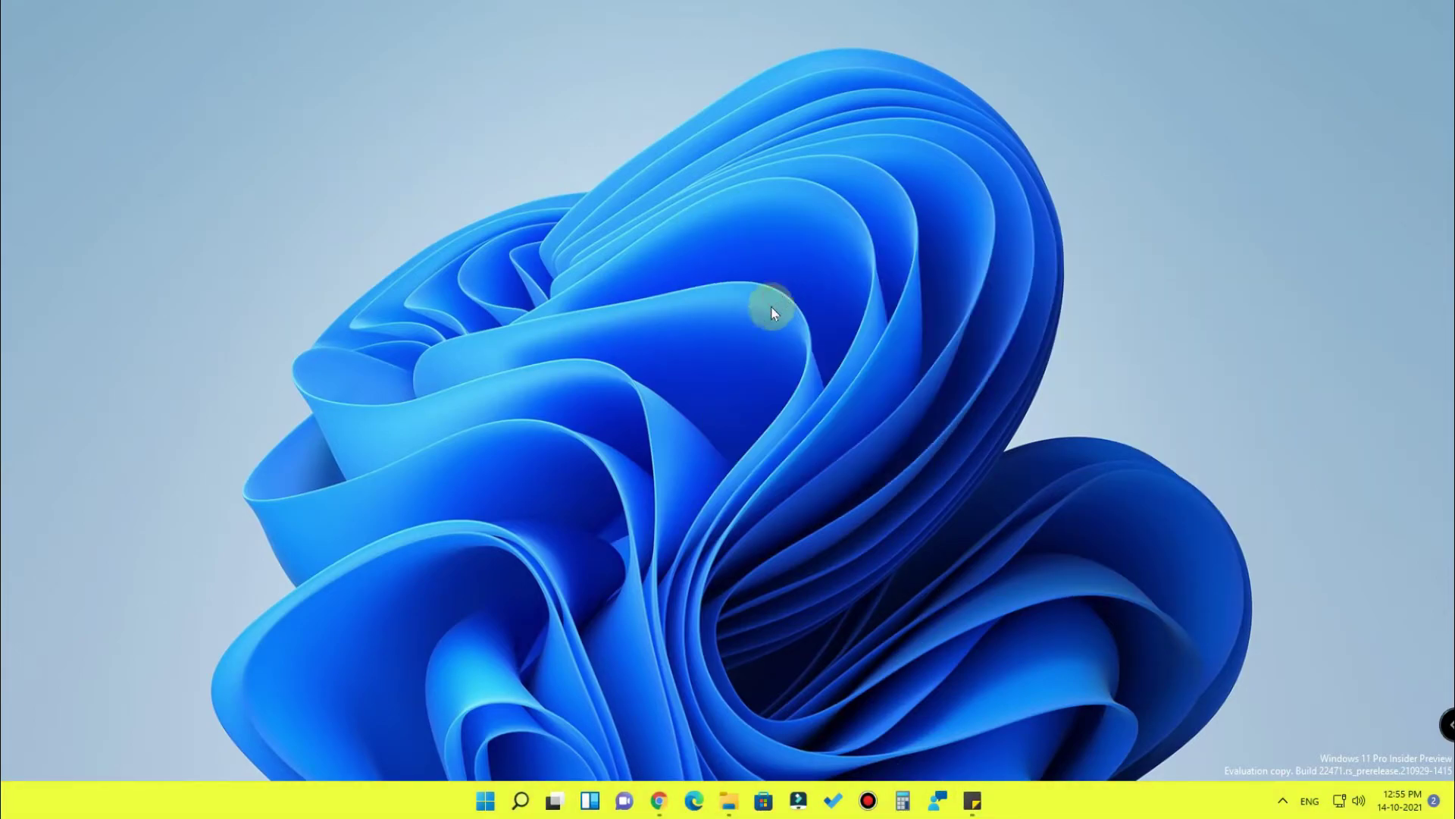
{"action": "left_click", "coordinate": [732, 802]}
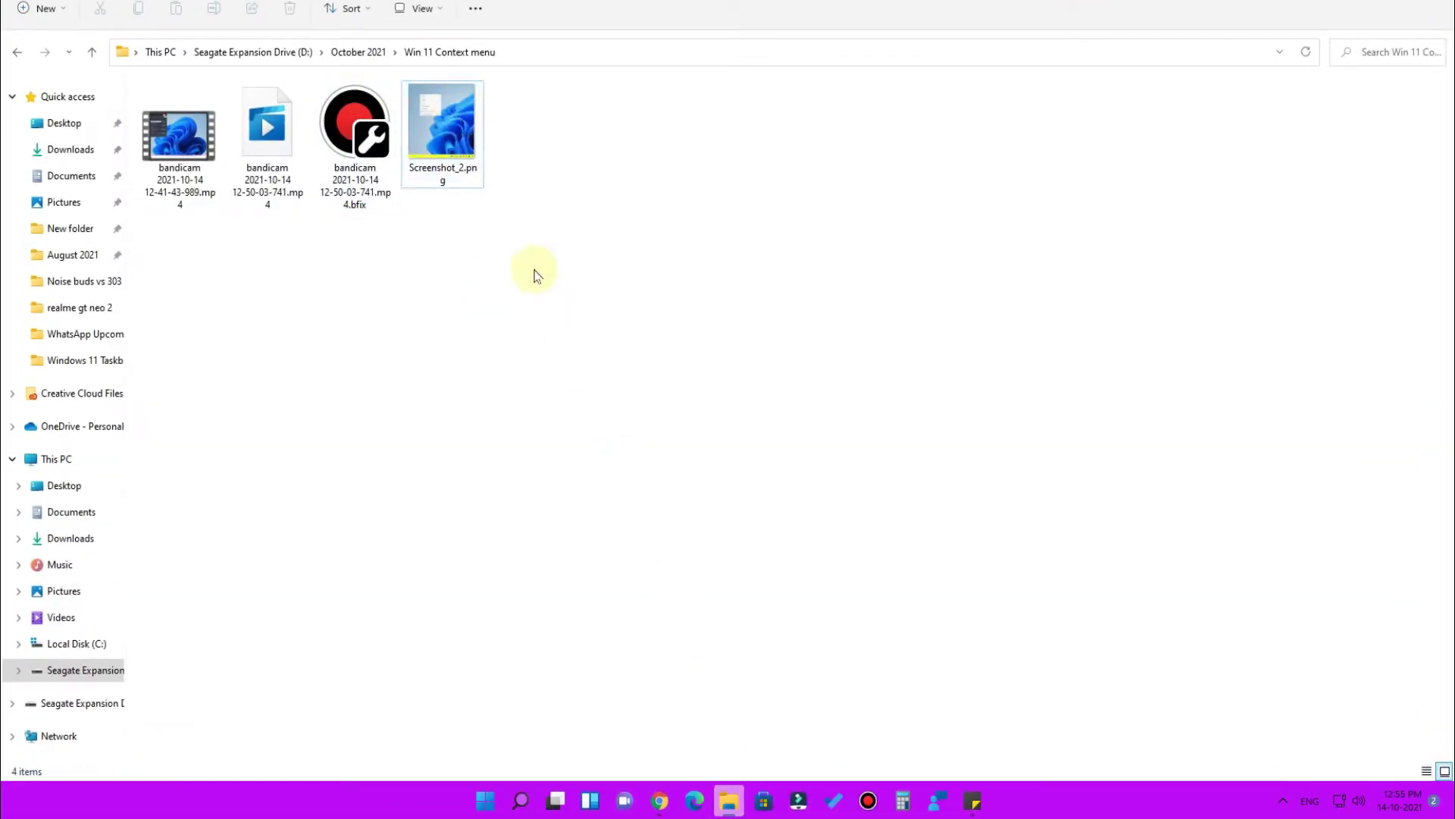
{"action": "right_click", "coordinate": [444, 126]}
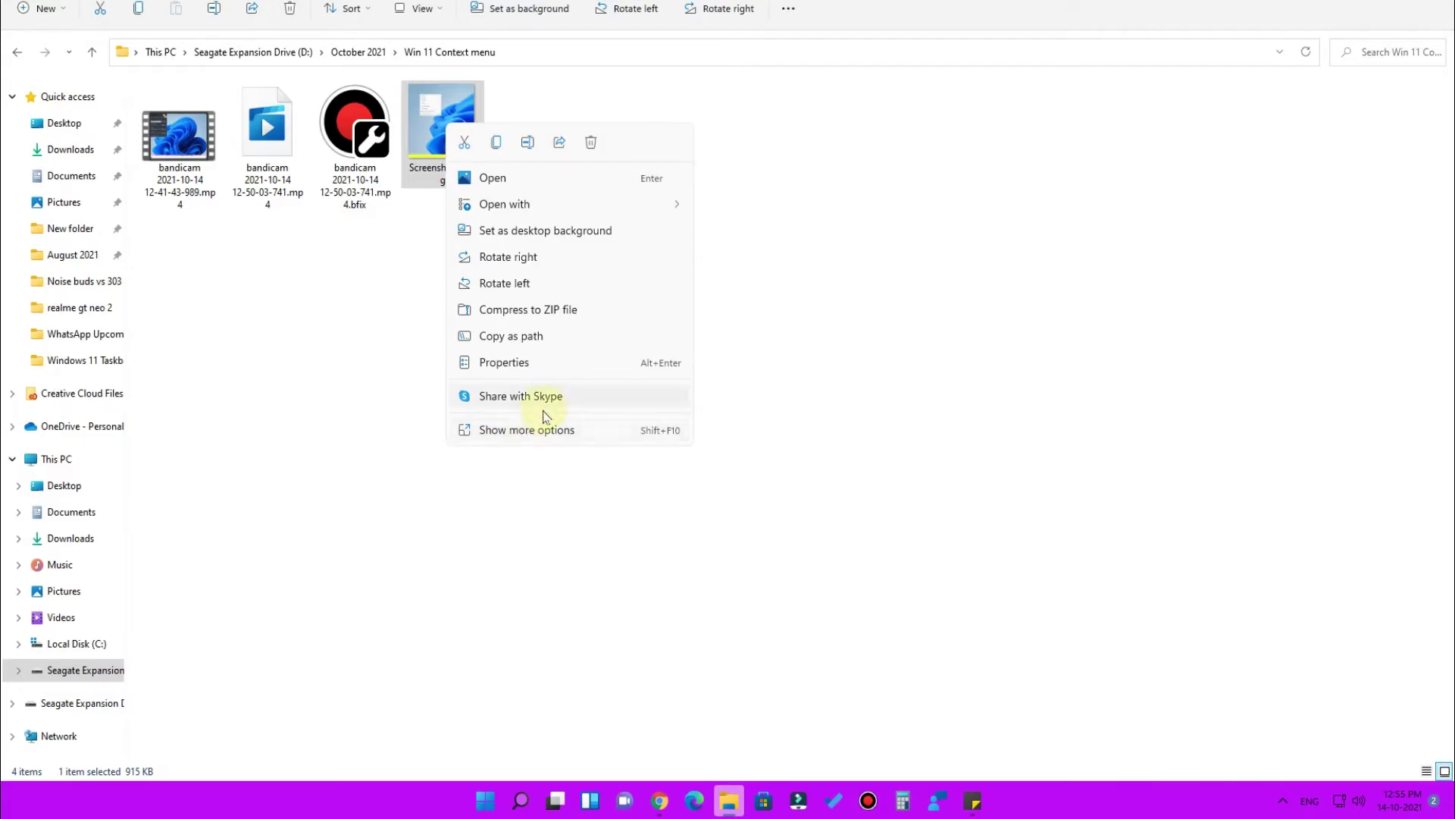
{"action": "left_click", "coordinate": [1140, 504]}
Step: Restart the Windows Explorer process from Task Manager, and minimize the sticky note and Task Manager windows
{"action": "right_click", "coordinate": [497, 795]}
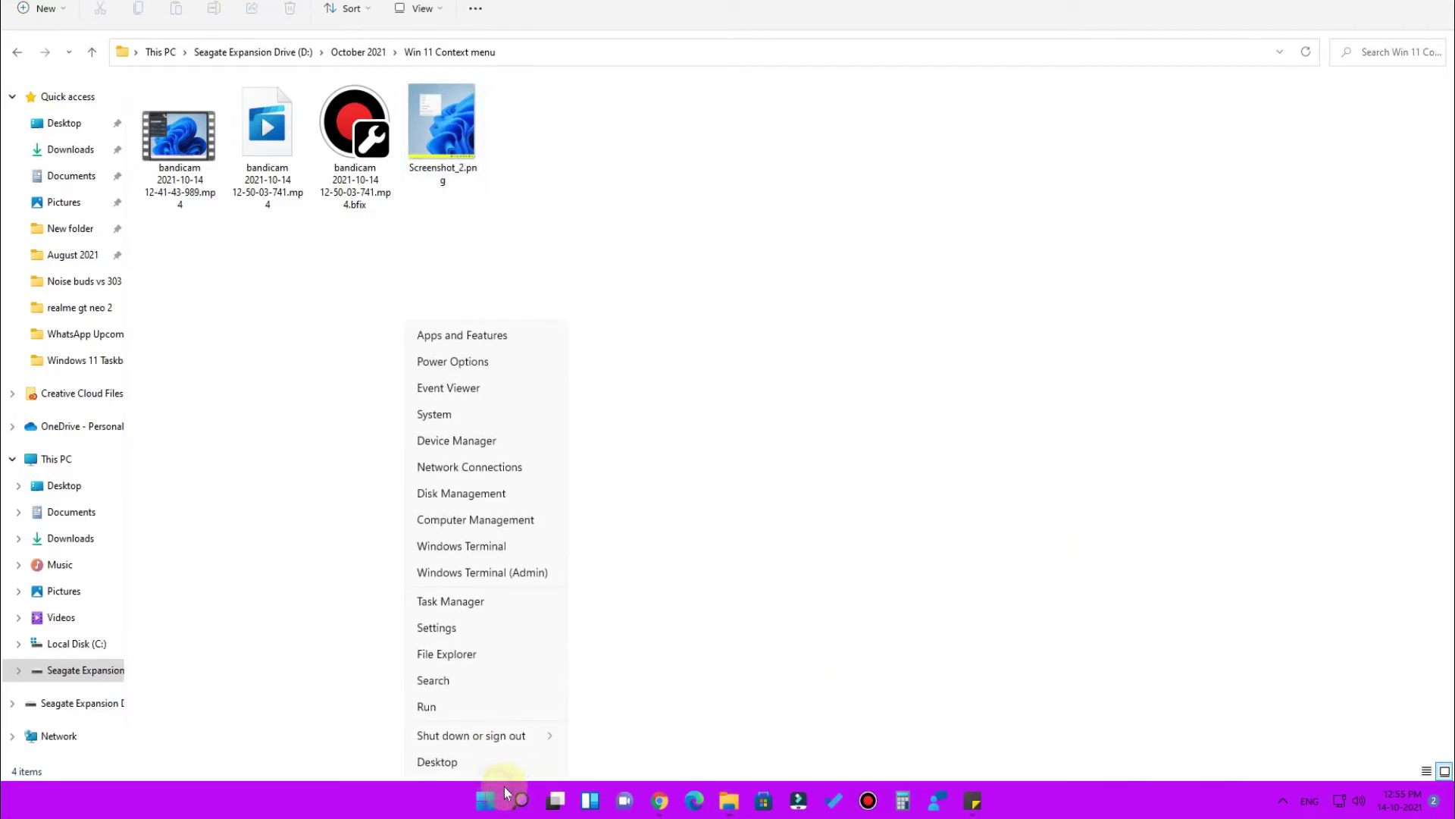
{"action": "left_click", "coordinate": [485, 601]}
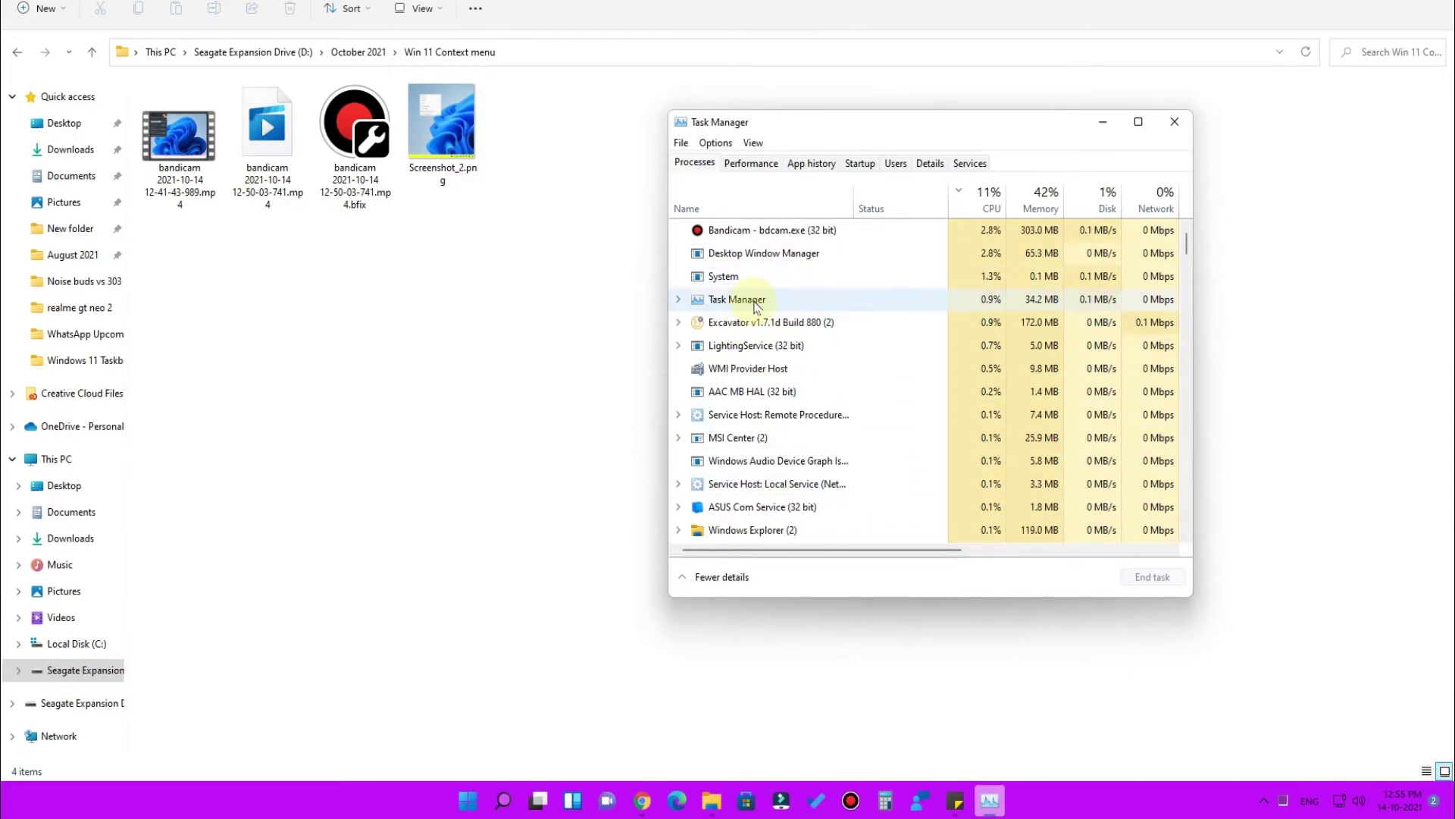
{"action": "scroll", "coordinate": [753, 394], "scroll_direction": "down", "scroll_amount": 3}
{"action": "scroll", "coordinate": [772, 301], "scroll_direction": "up", "scroll_amount": 5}
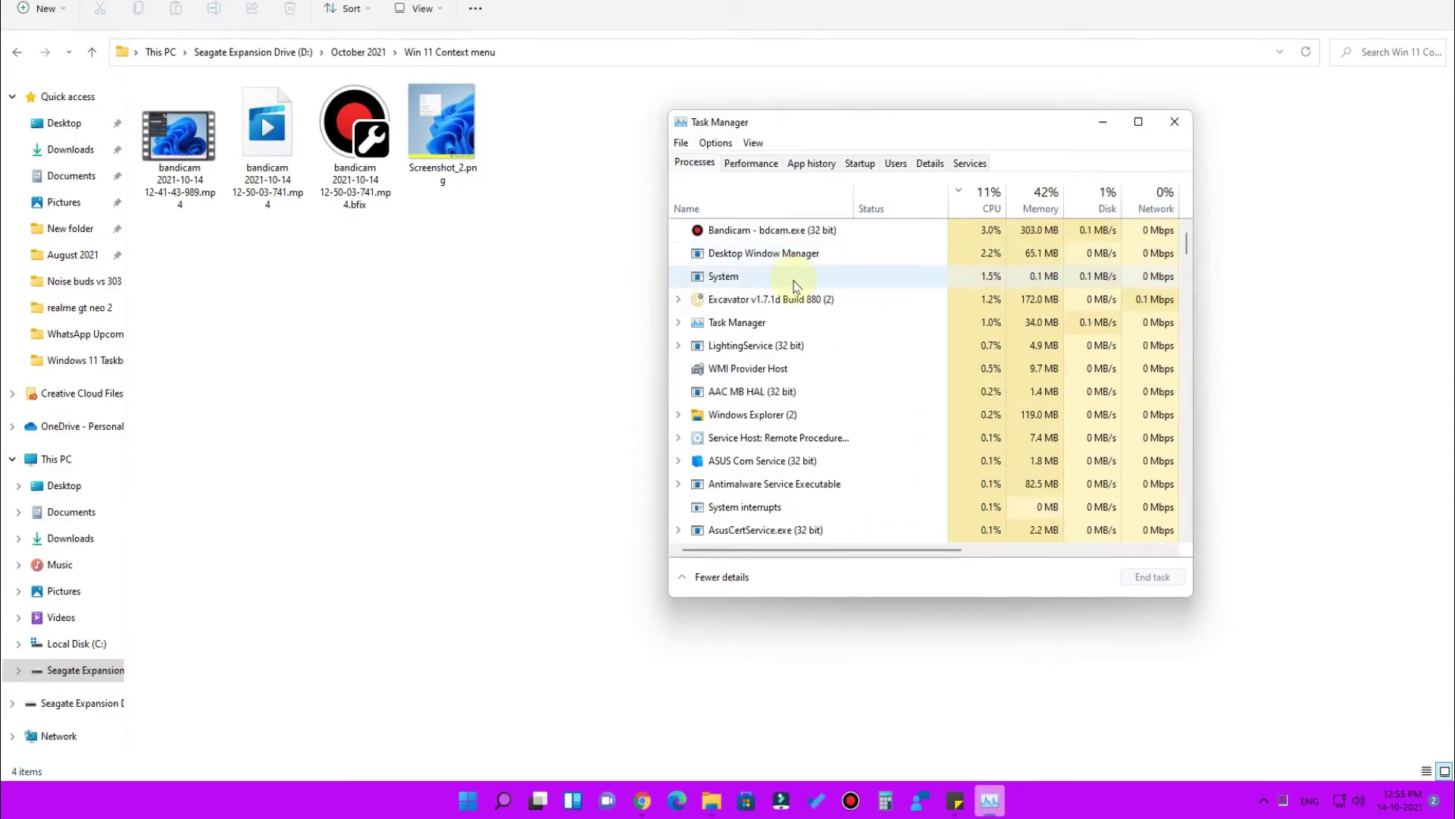
{"action": "left_click", "coordinate": [746, 415]}
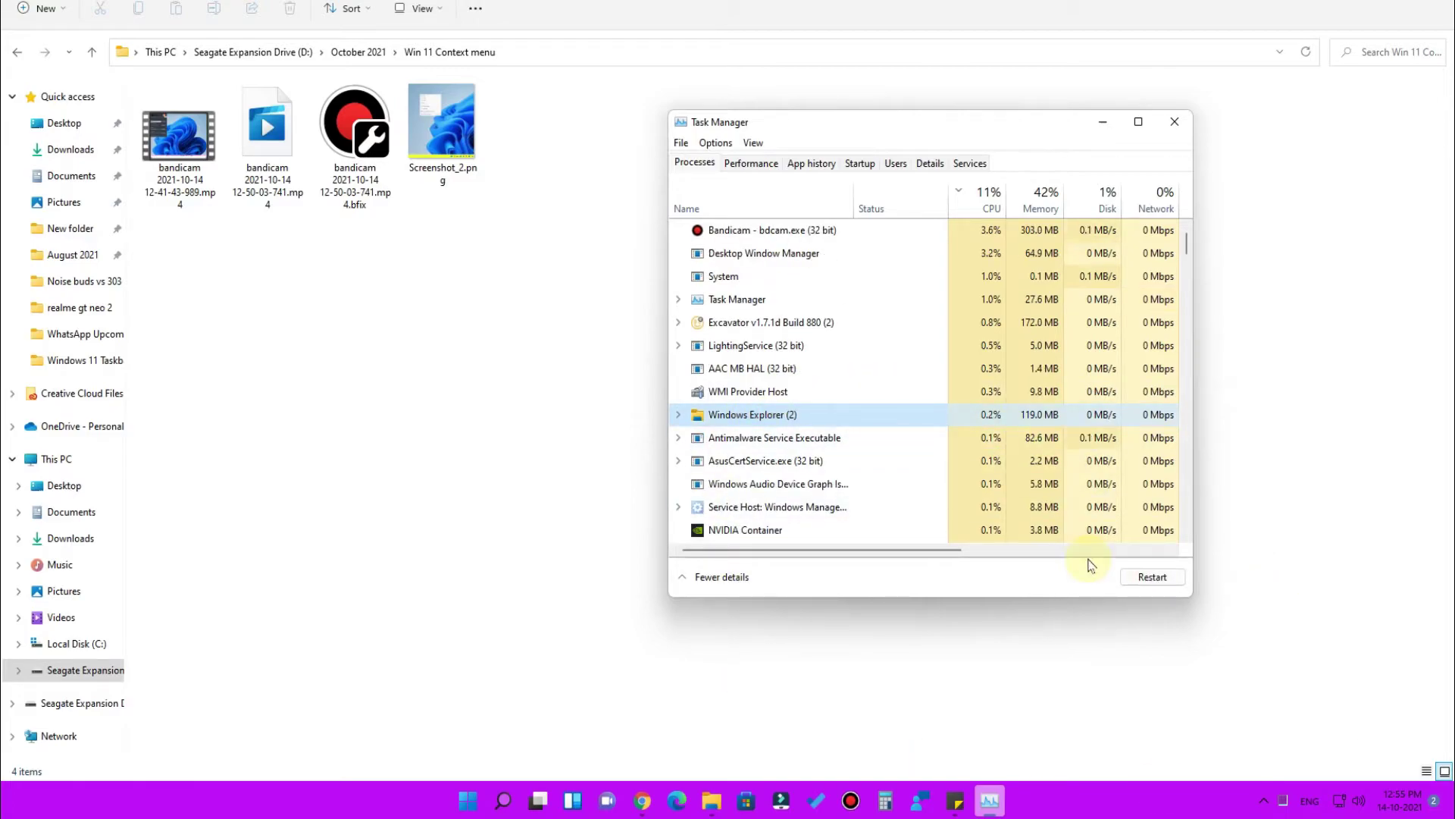
{"action": "left_click", "coordinate": [1165, 578]}
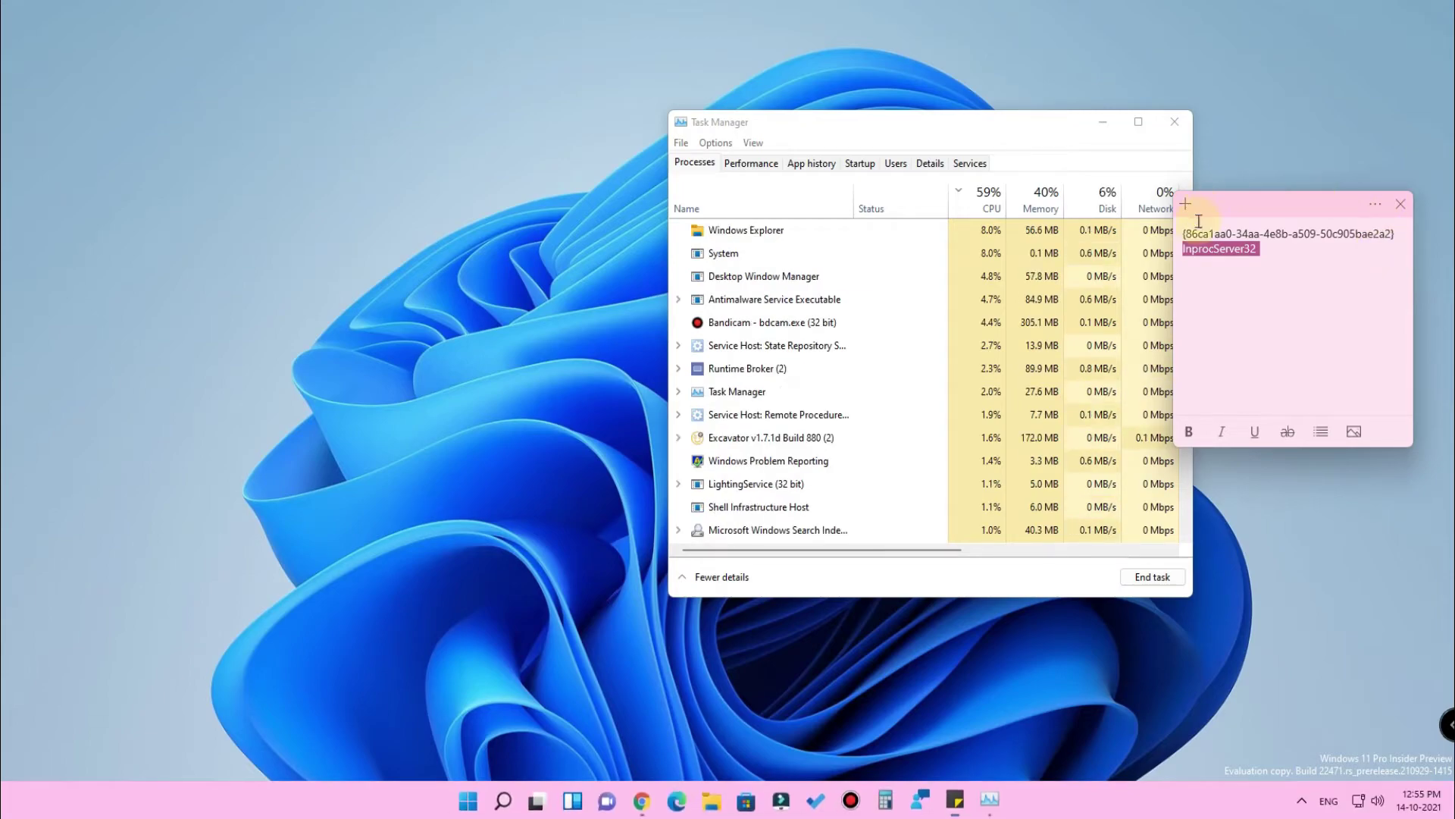
{"action": "left_click", "coordinate": [958, 802]}
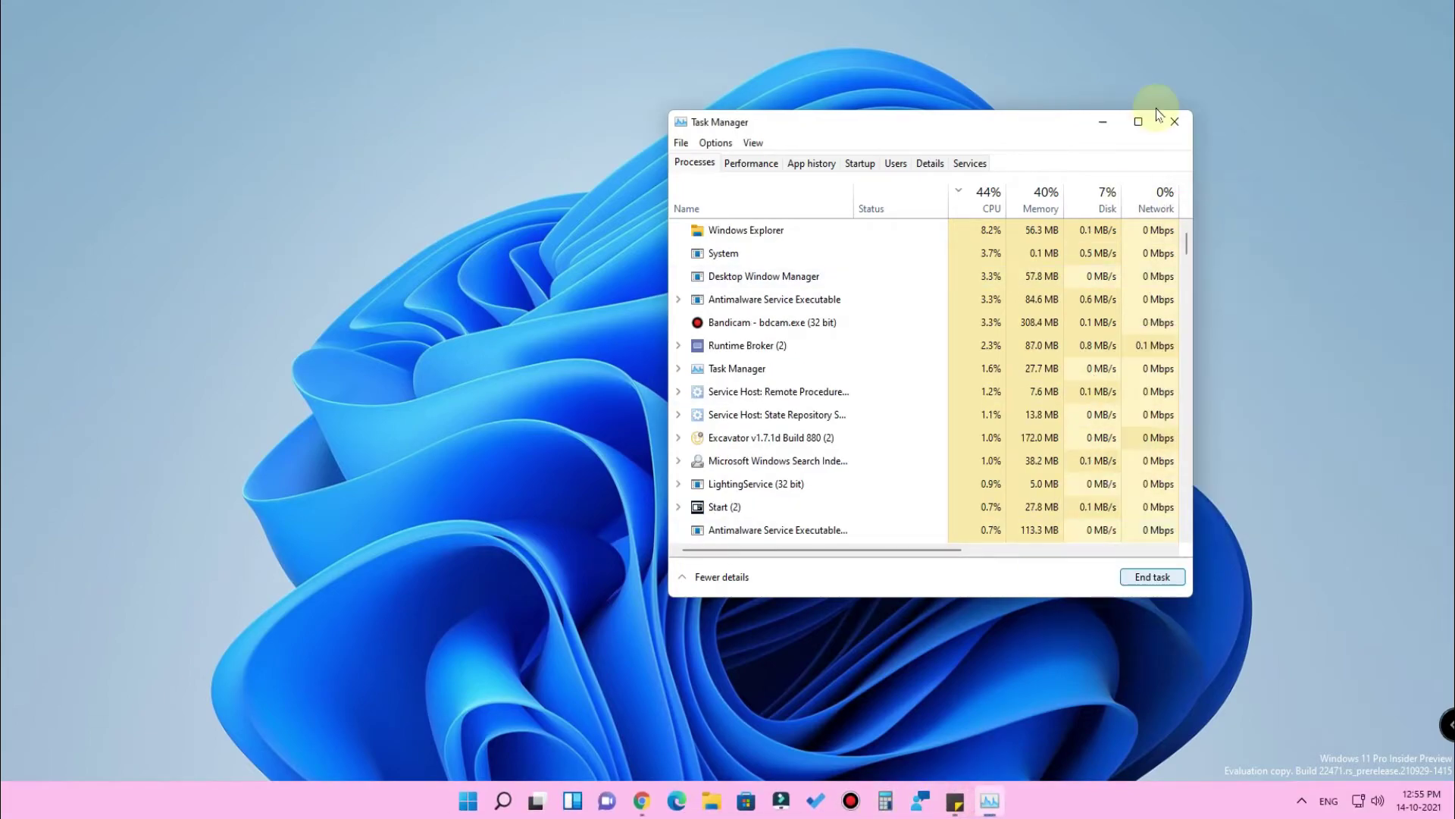
{"action": "left_click", "coordinate": [1103, 121]}
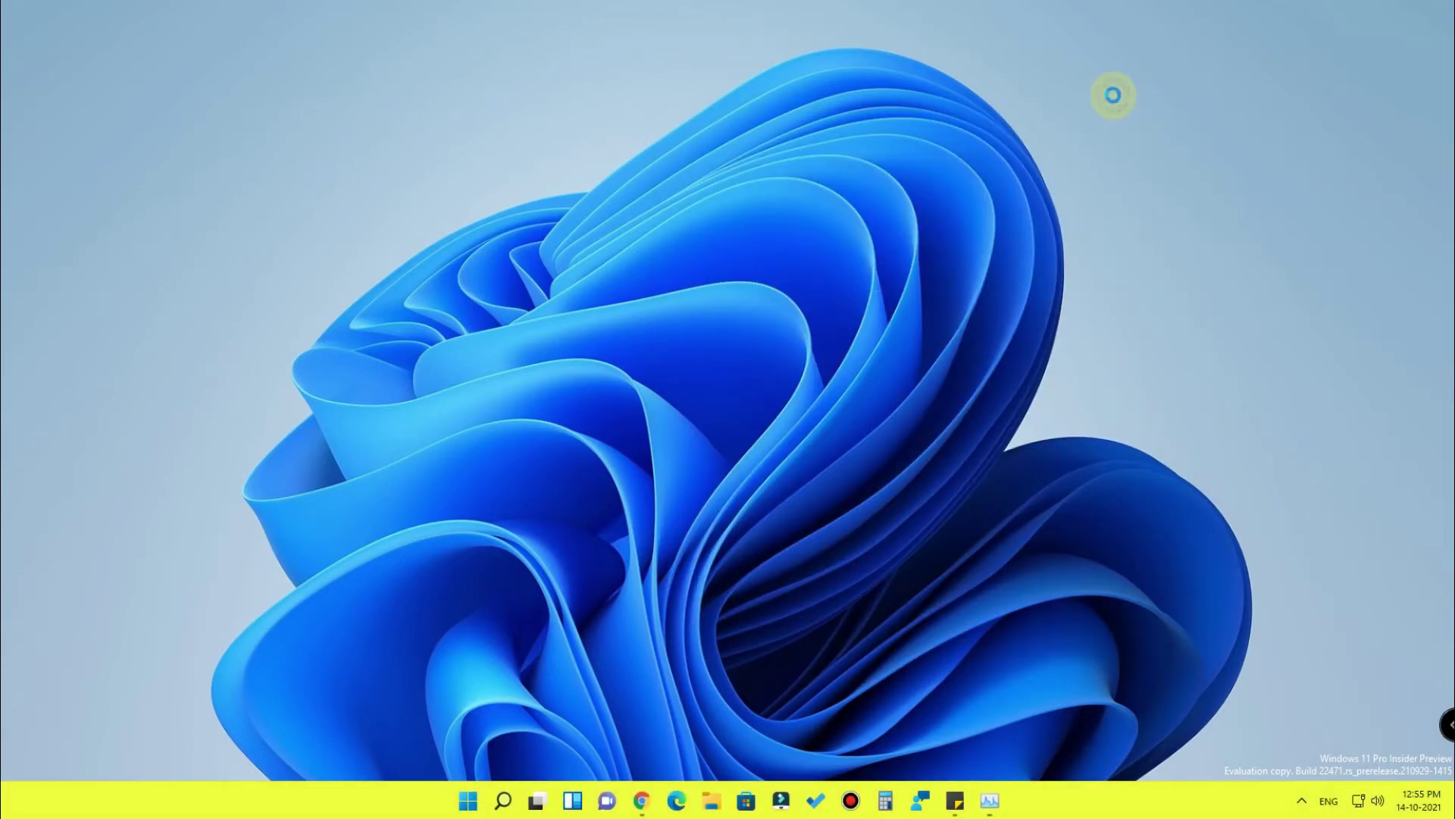
Step: Check the desktop's context menu and open Seagate Expansion Drive (D:) in a maximized File Explorer window
{"action": "right_click", "coordinate": [1113, 94]}
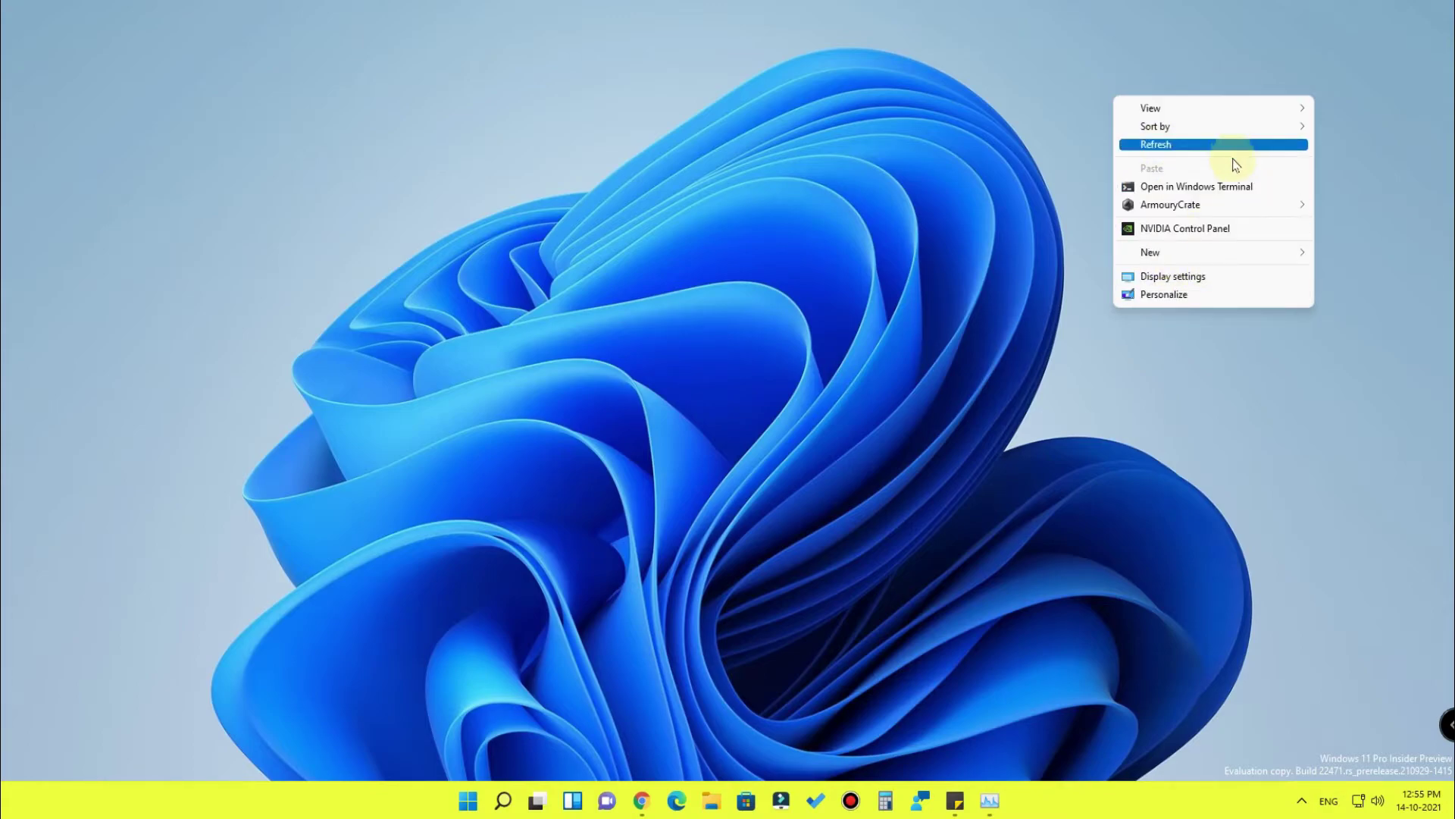
{"action": "left_click", "coordinate": [720, 810]}
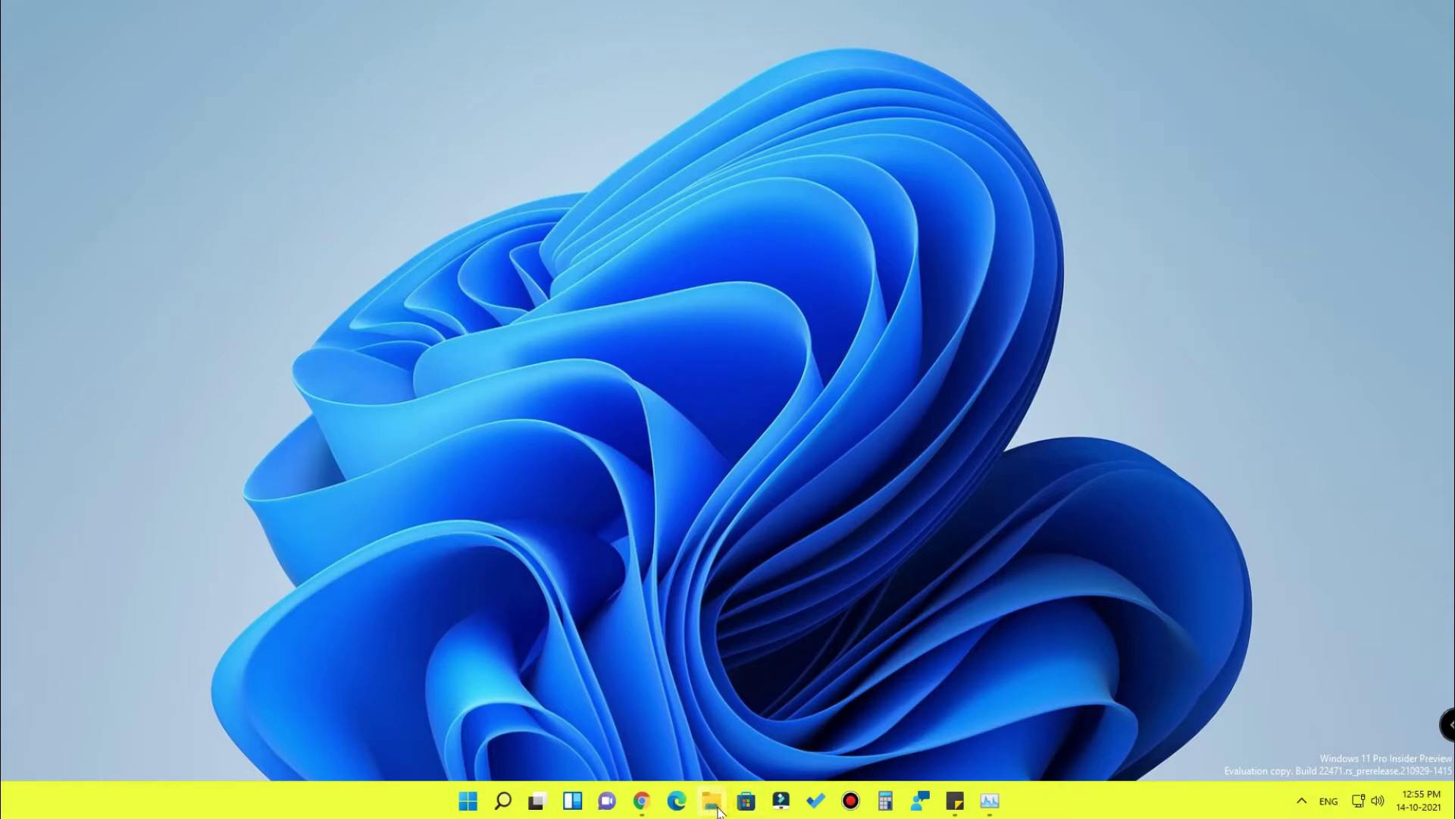
{"action": "double_click", "coordinate": [404, 483]}
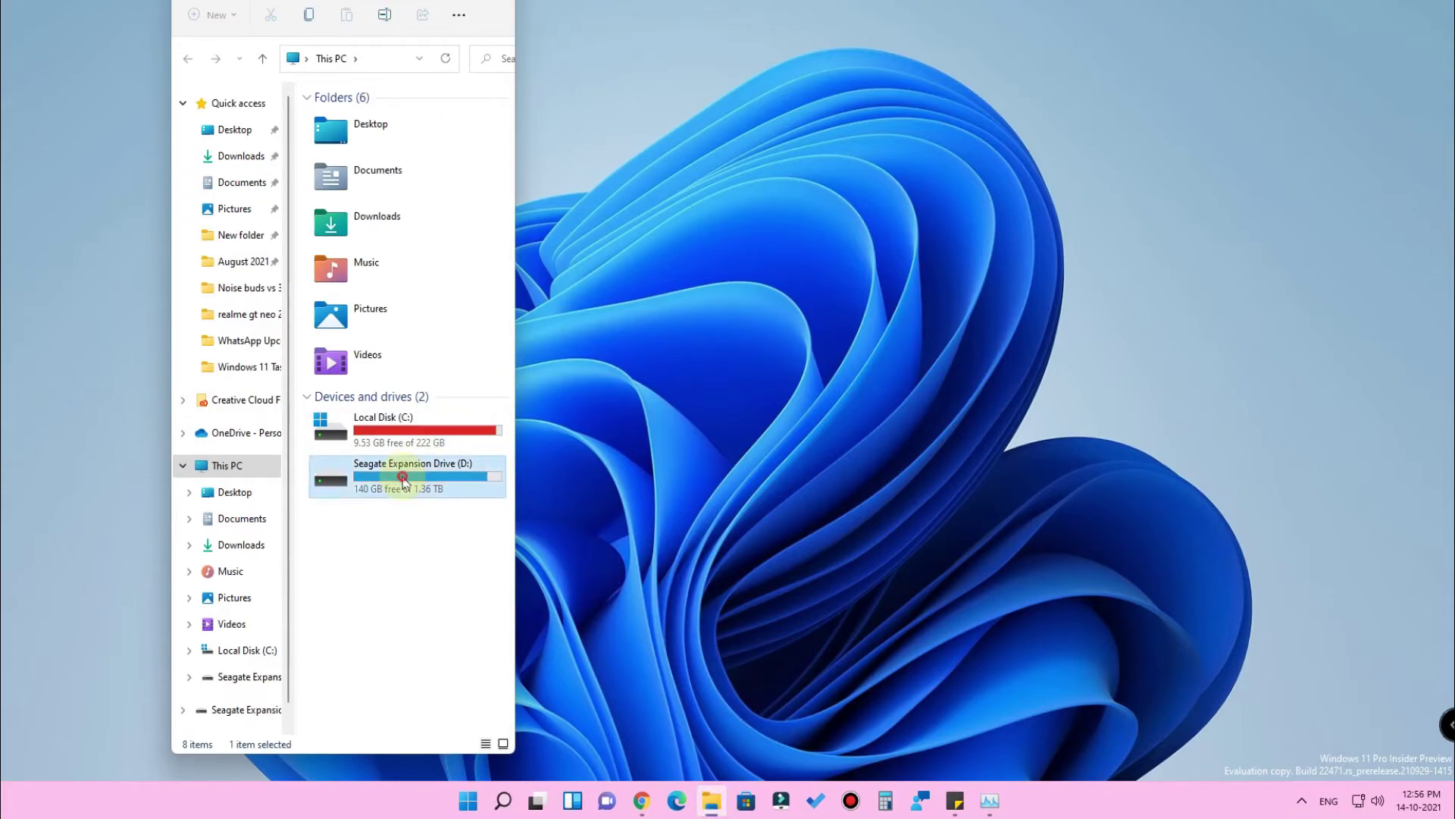
{"action": "left_click_drag", "start_coordinate": [477, 3], "coordinate": [478, 1]}
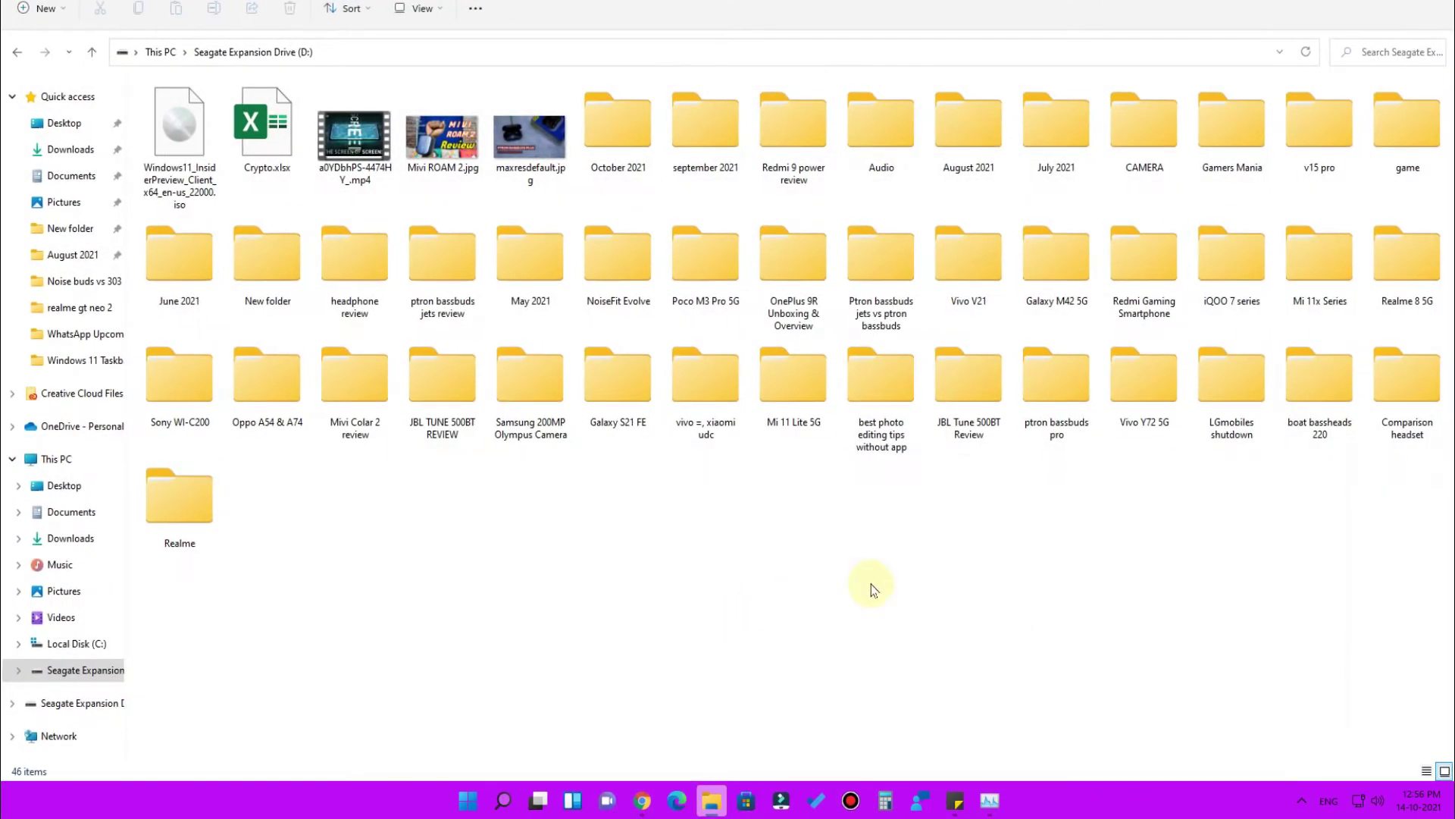
Step: Examine the context menus of the Realme and Samsung 200MP Olympus Camera folders, including the Send to options
{"action": "right_click", "coordinate": [170, 507]}
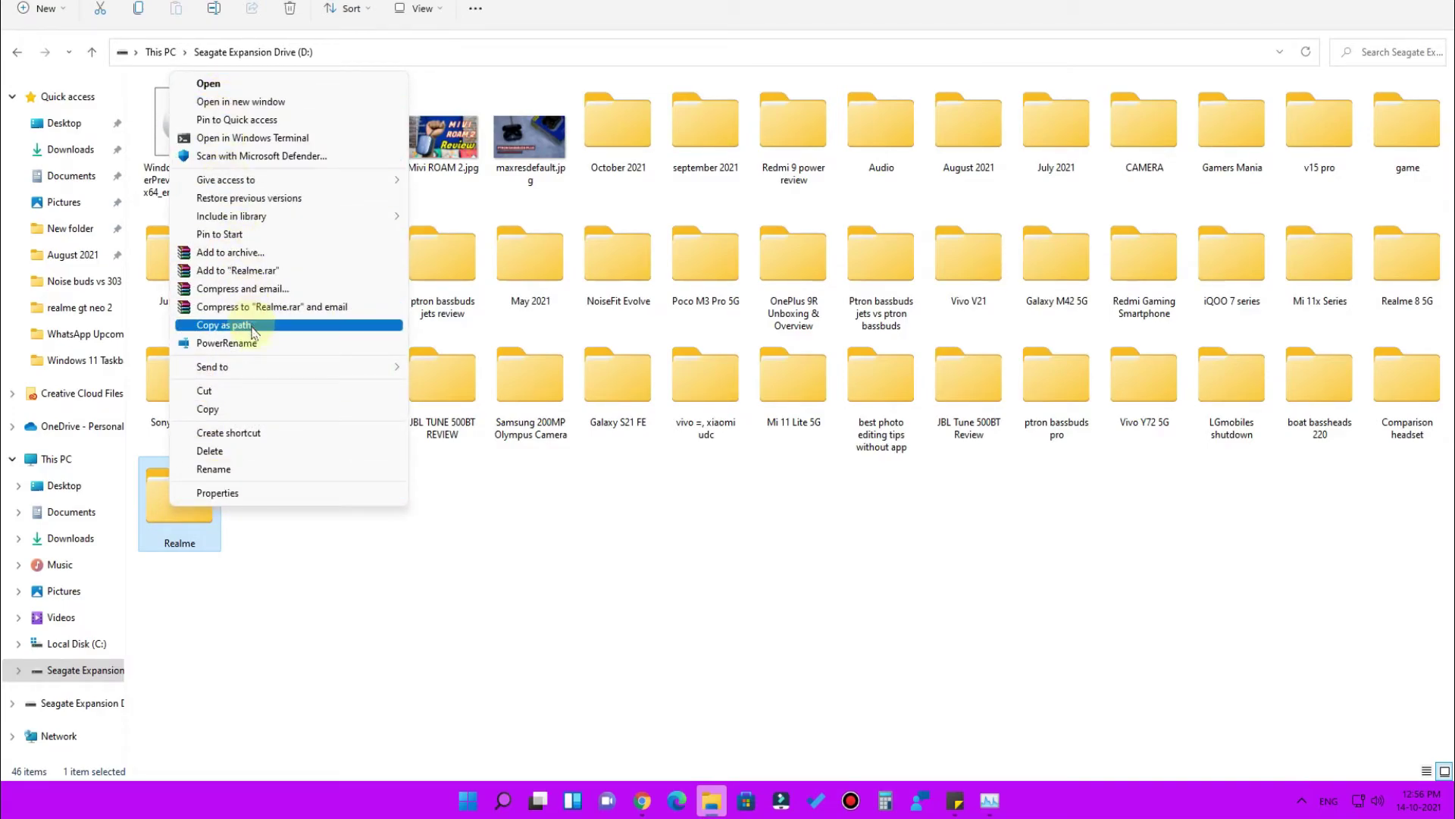
{"action": "right_click", "coordinate": [539, 392]}
{"action": "left_click", "coordinate": [380, 679]}
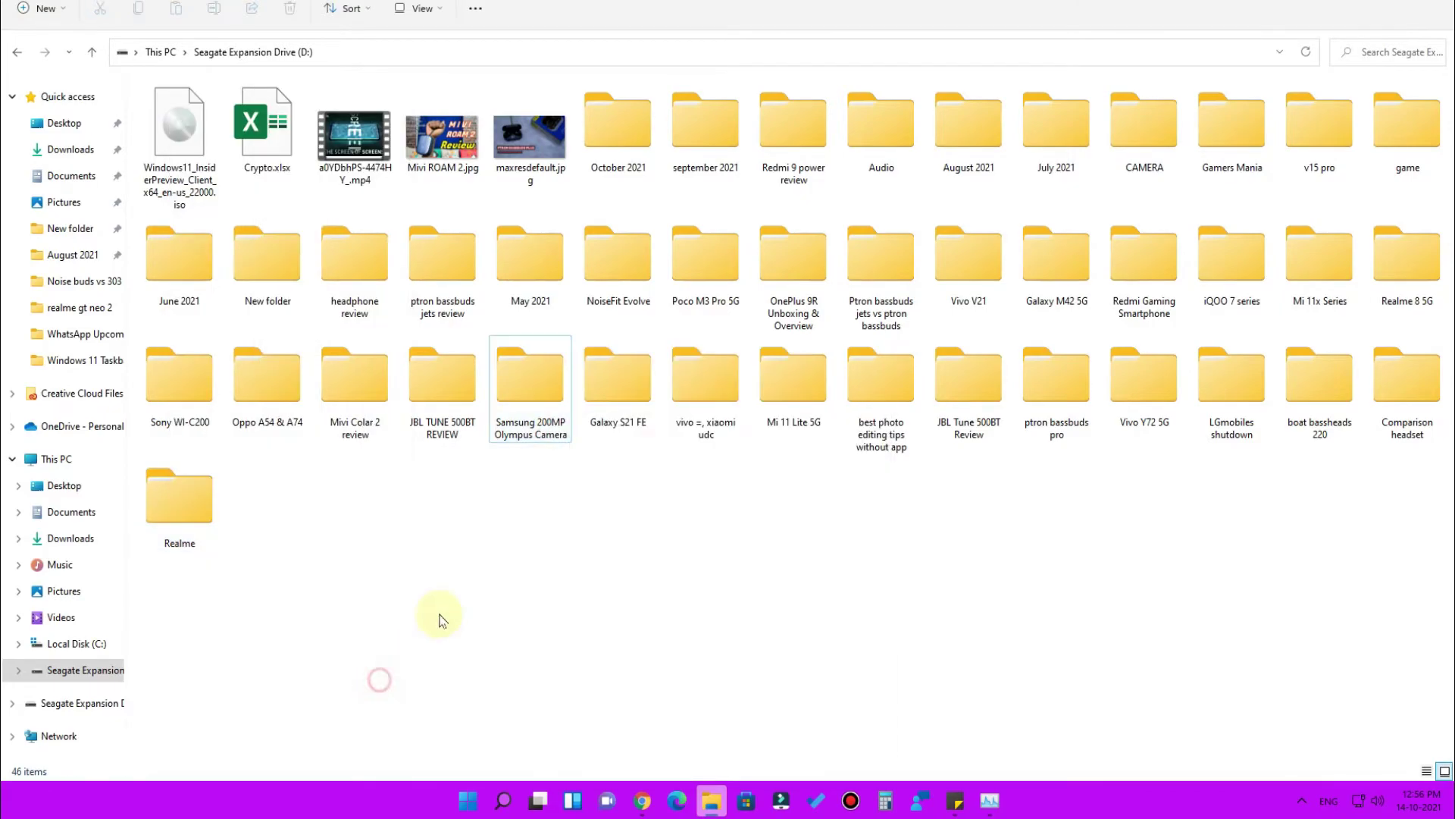
{"action": "right_click", "coordinate": [530, 373]}
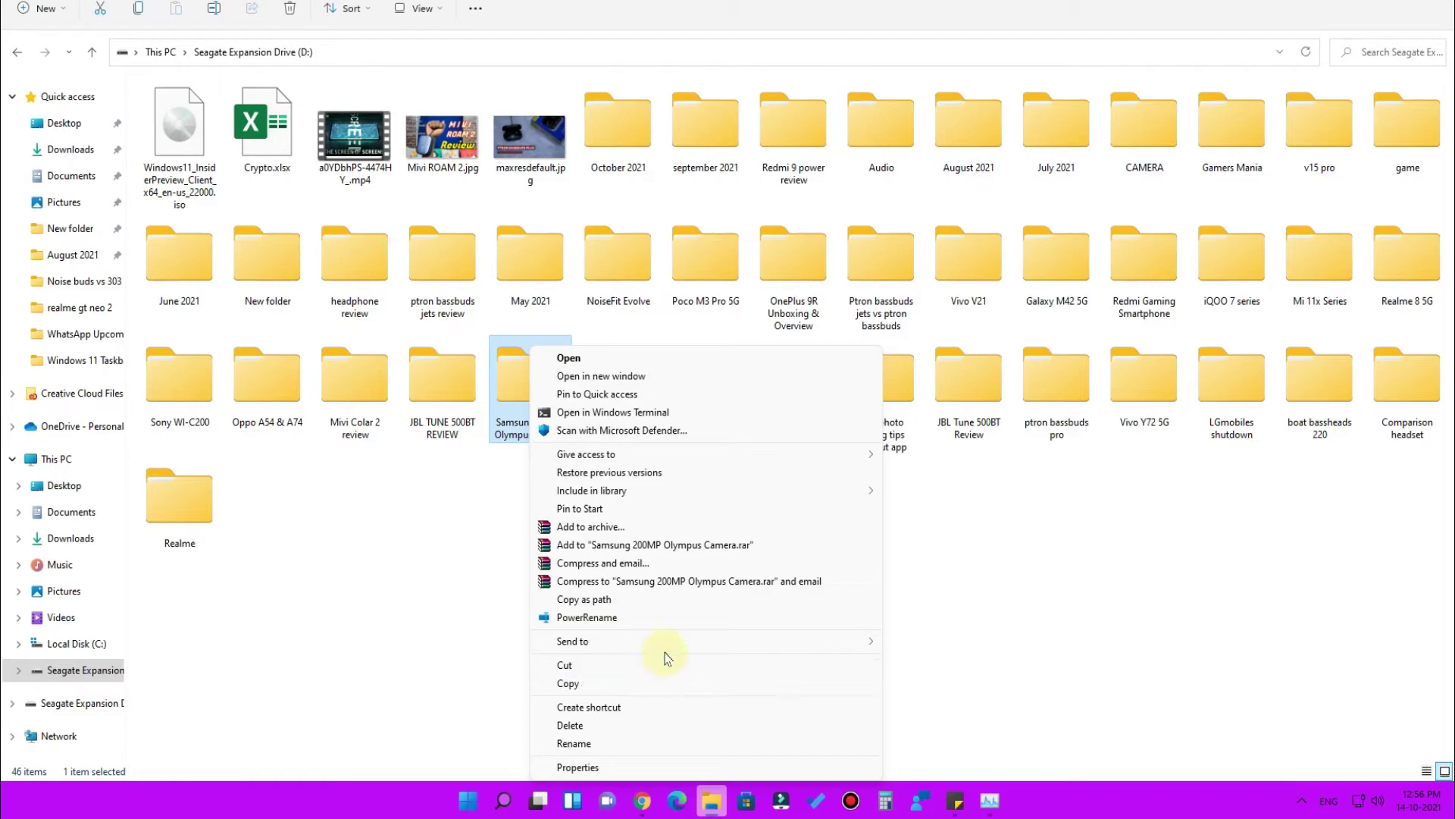
{"action": "mouse_move", "coordinate": [671, 640]}
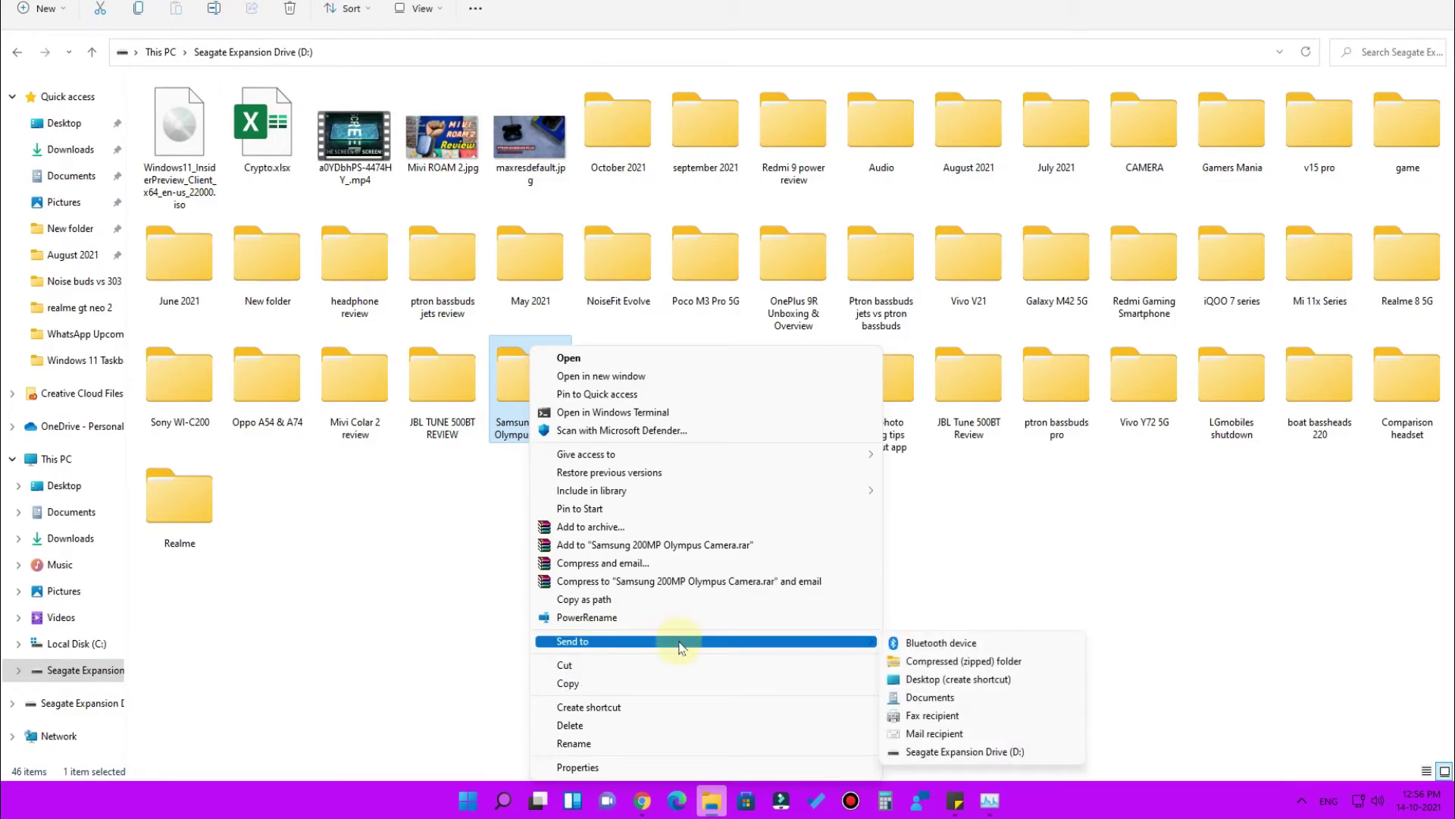
{"action": "left_click", "coordinate": [1103, 562]}
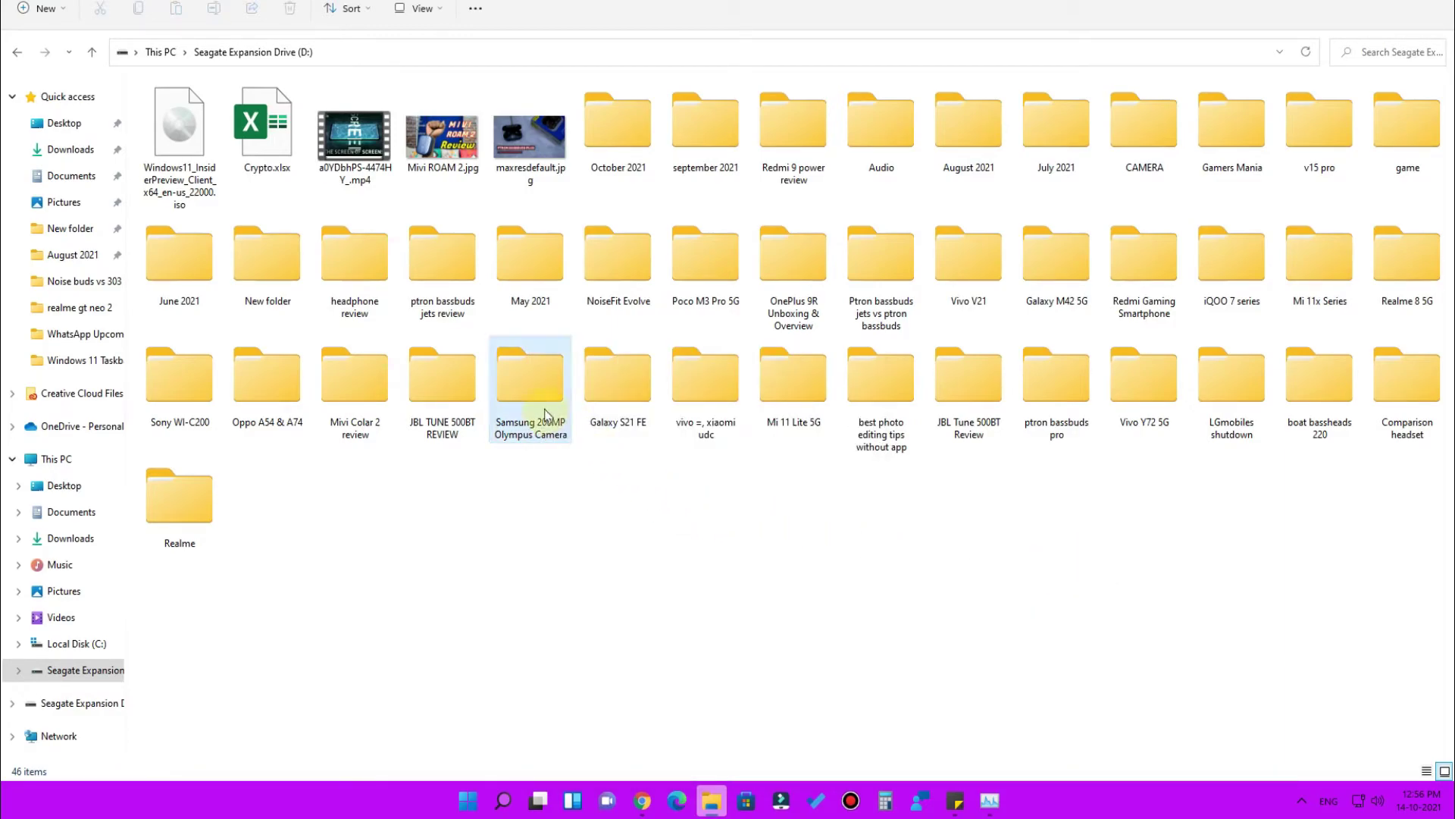
{"action": "right_click", "coordinate": [547, 385]}
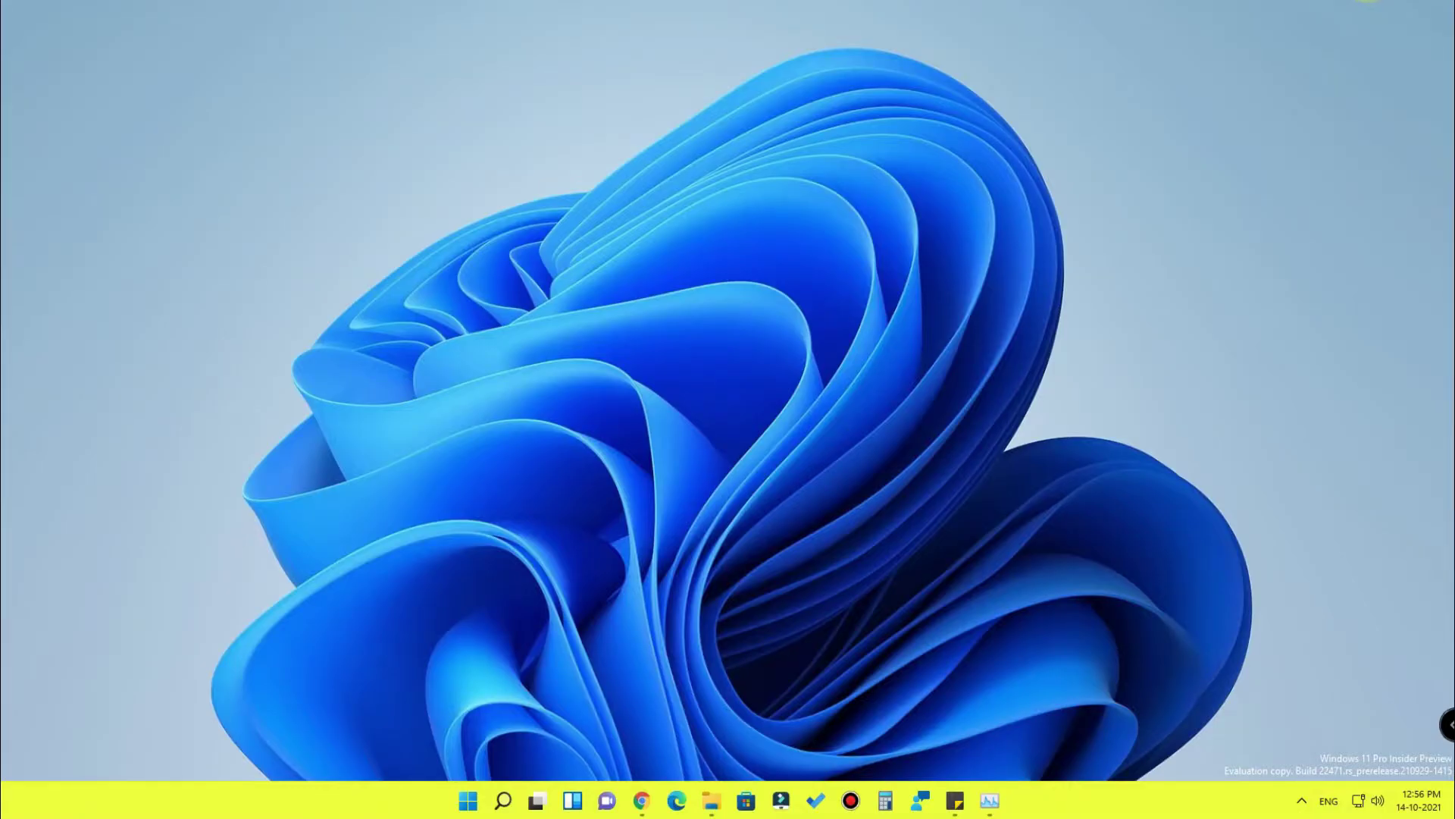
Step: Check the desktop's context menu again and refresh the desktop from it
{"action": "right_click", "coordinate": [1198, 107]}
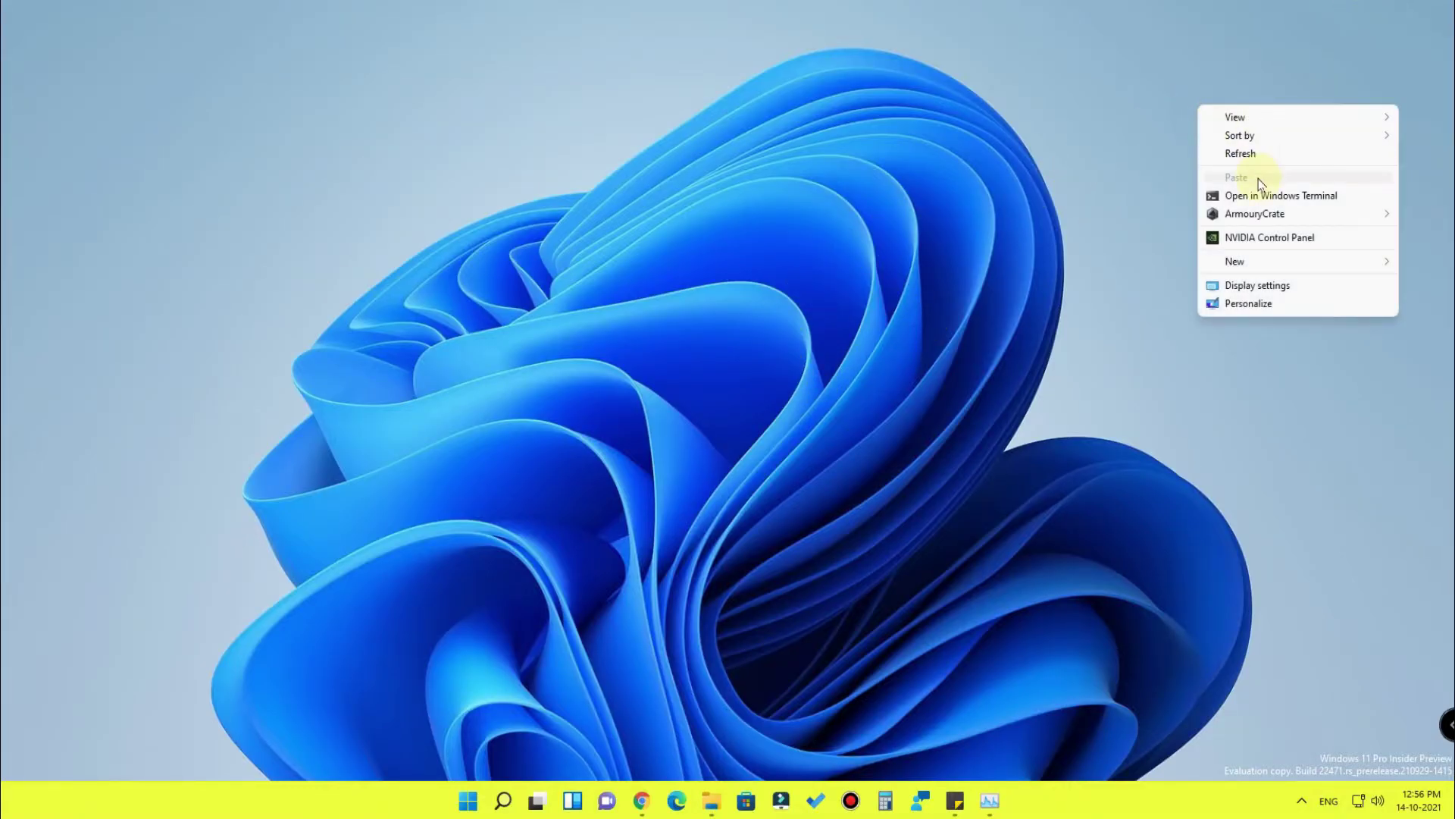
{"action": "left_click", "coordinate": [1267, 153]}
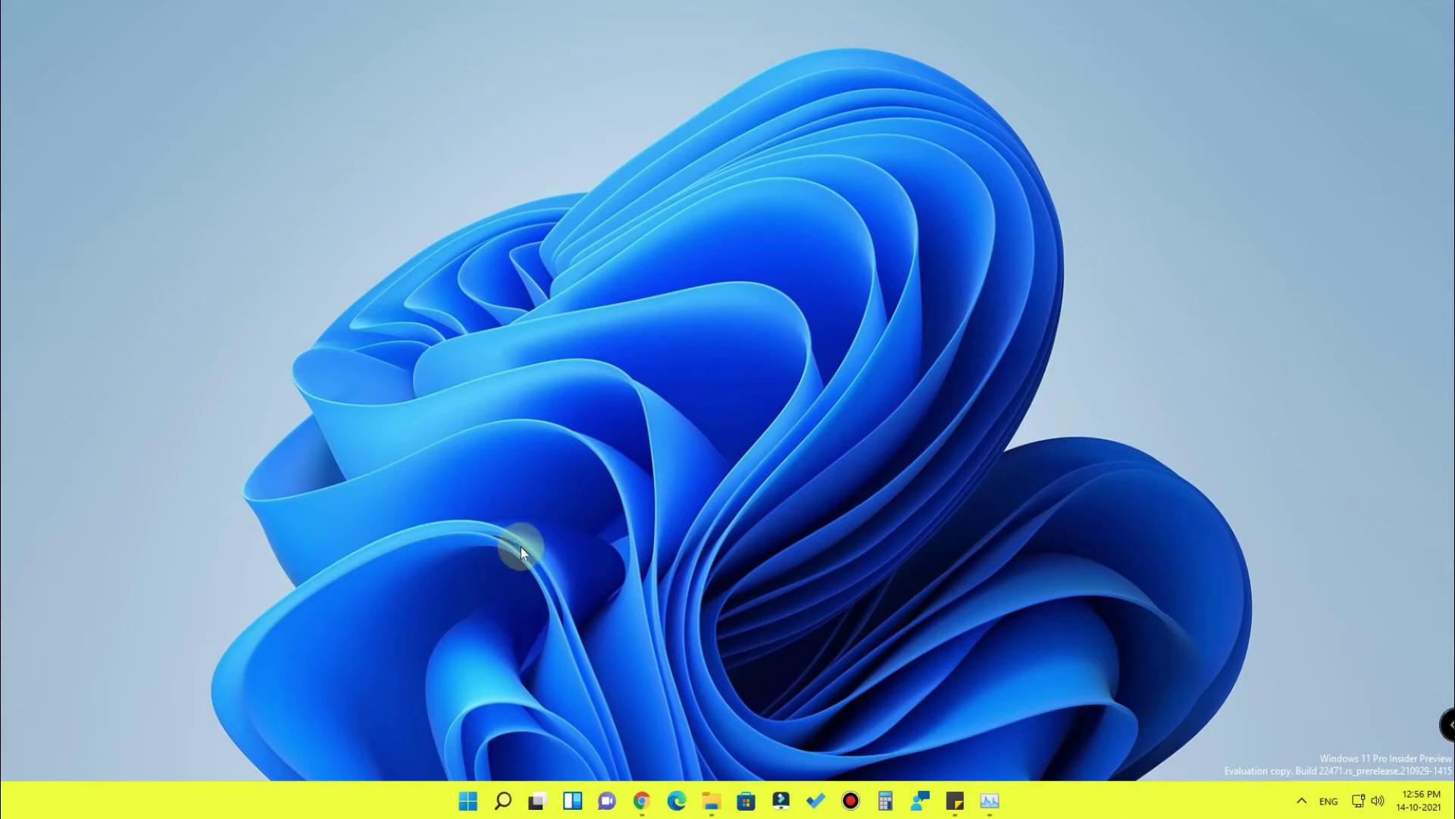
{"action": "key", "text": "super+r"}
{"action": "left_click", "coordinate": [148, 742]}
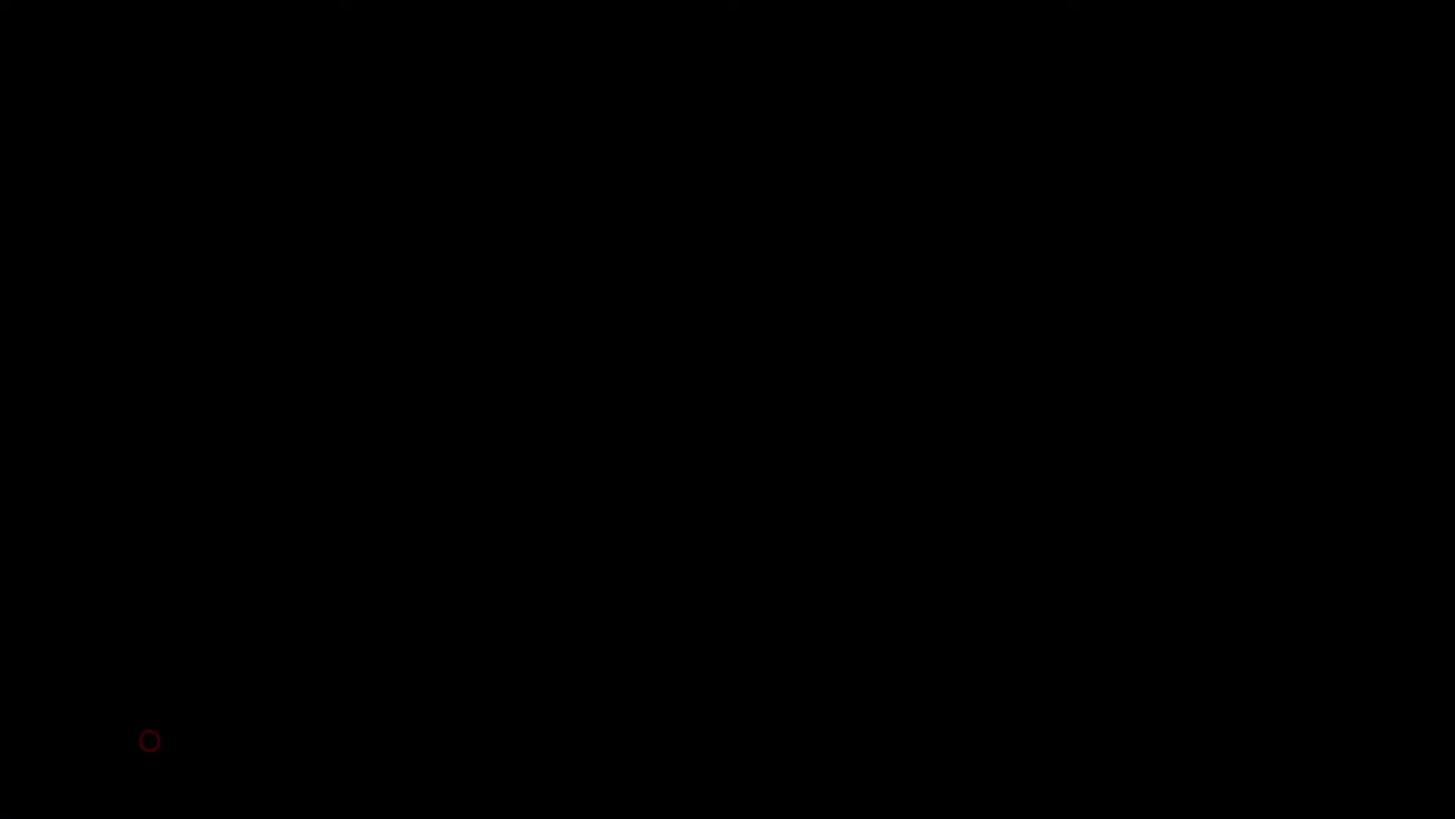
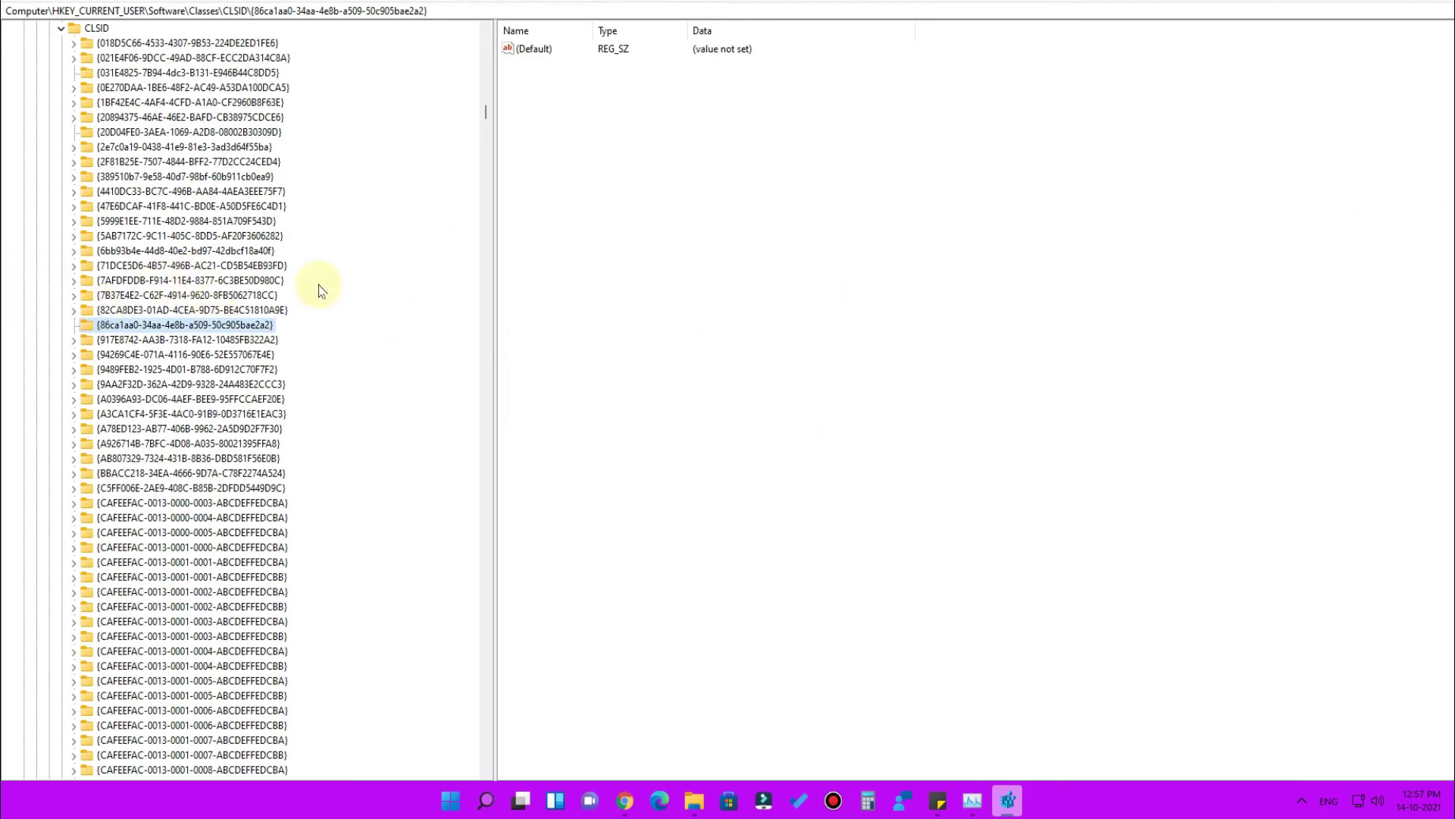
Step: Delete the {86ca1aa0-34aa-4e8b-a509-50c905bae2a2} key under HKEY_CURRENT_USER\Software\Classes\CLSID and confirm the deletion
{"action": "key", "text": "Delete"}
{"action": "key", "text": "Return"}
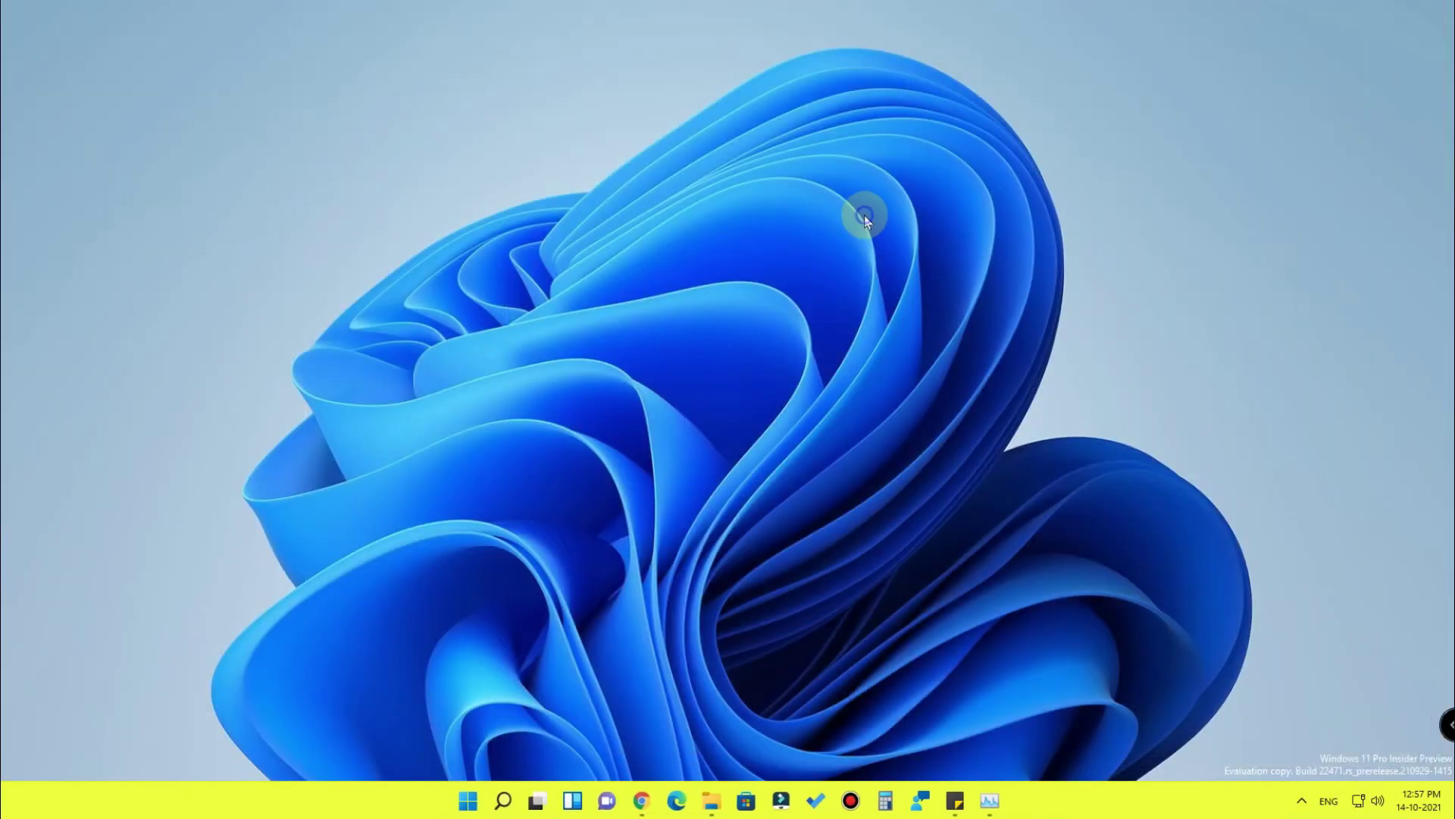
Step: Check the desktop's context menu several times, refreshing the desktop from it each time
{"action": "right_click", "coordinate": [862, 215]}
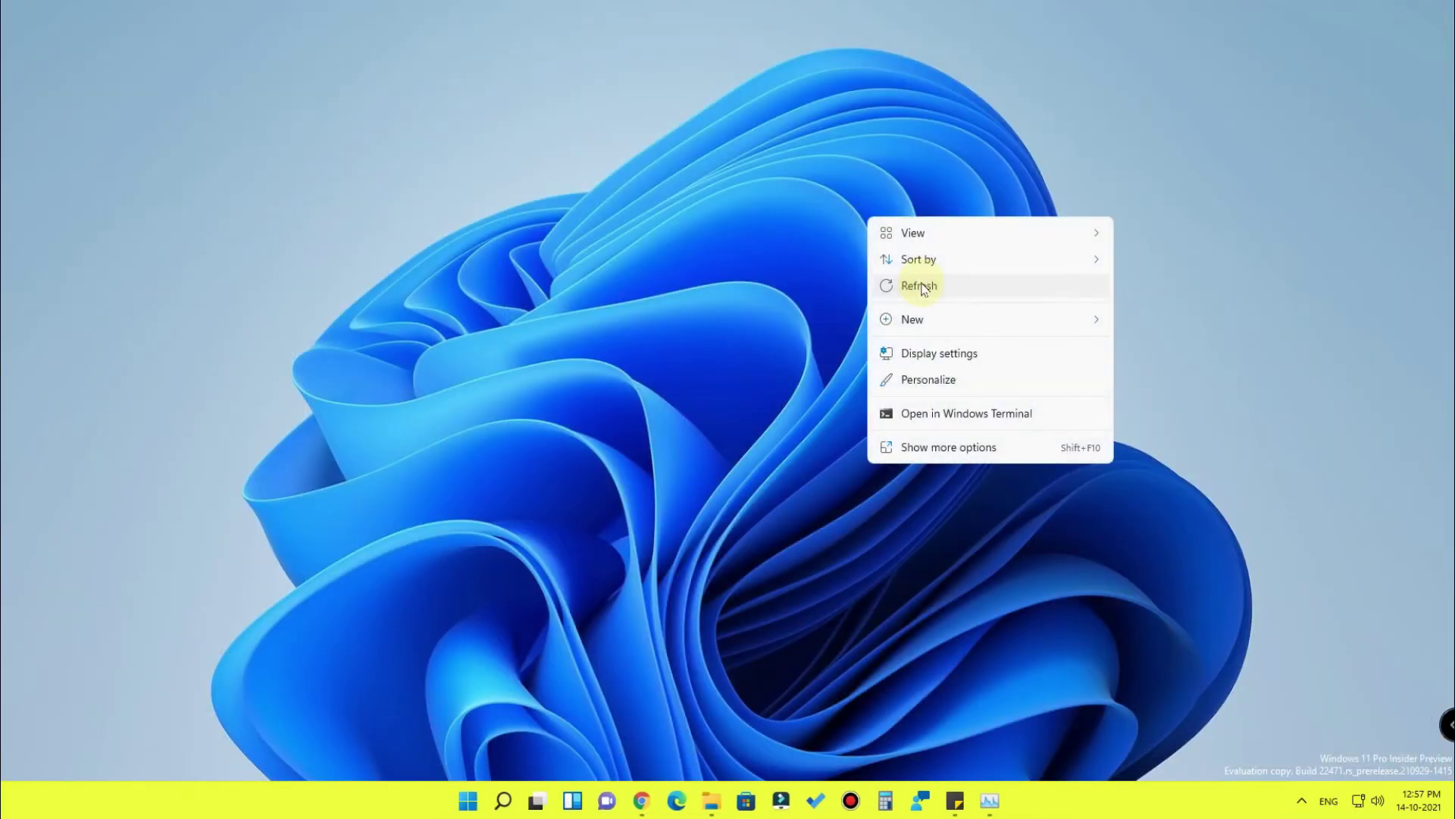
{"action": "left_click", "coordinate": [920, 285]}
{"action": "right_click", "coordinate": [1183, 13]}
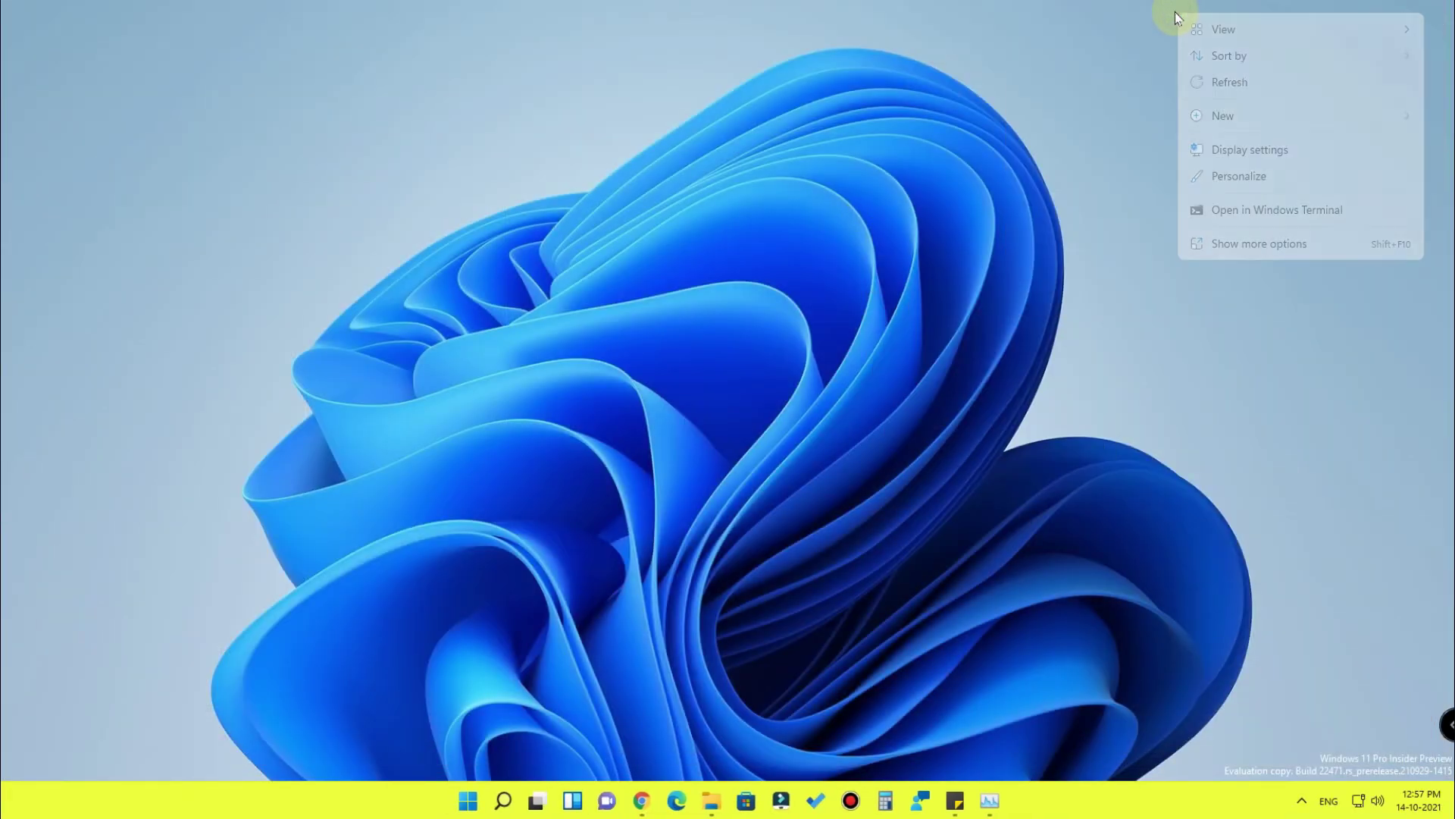
{"action": "left_click", "coordinate": [1221, 88]}
{"action": "right_click", "coordinate": [1163, 80]}
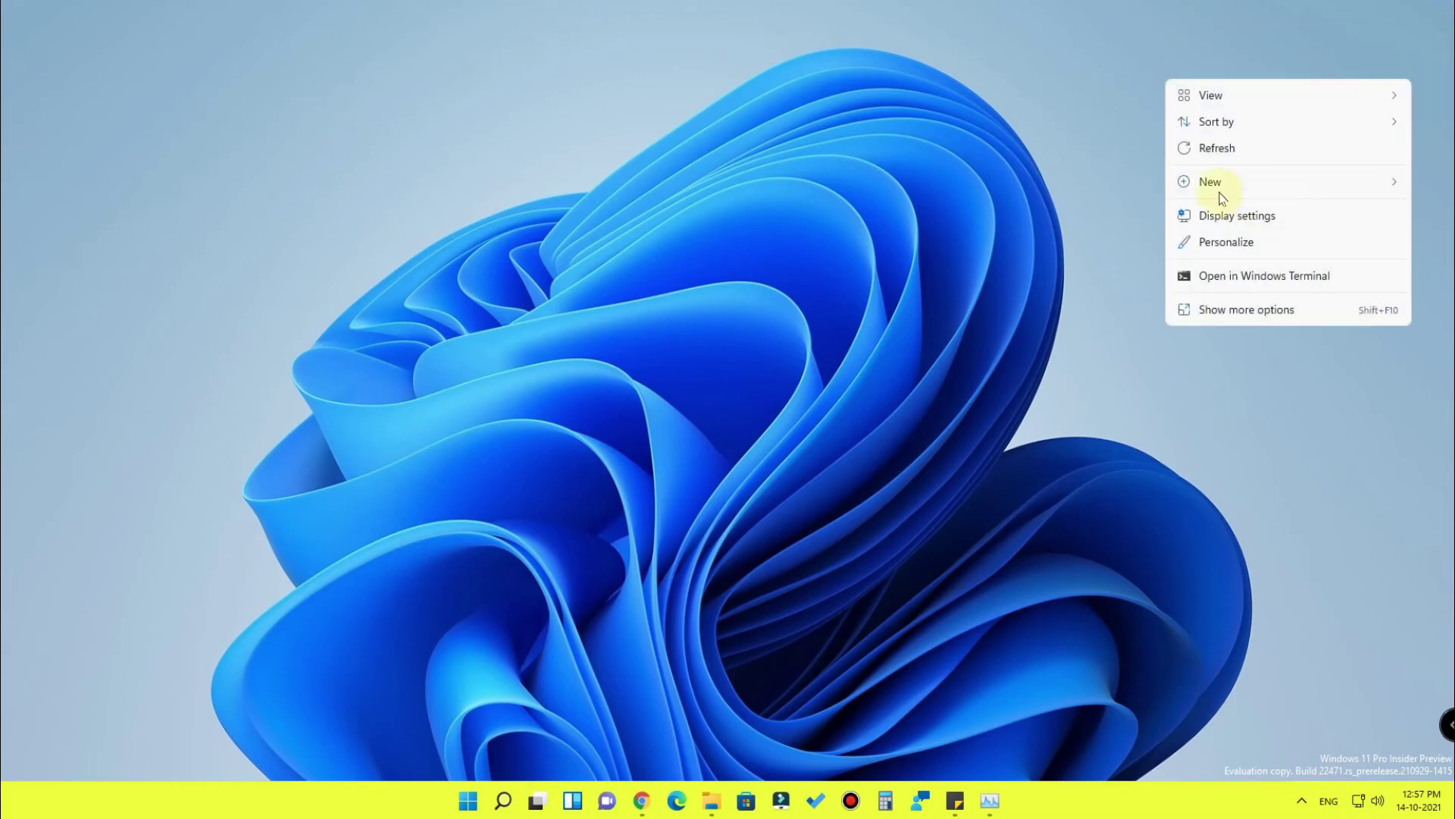
{"action": "left_click", "coordinate": [1231, 144]}
{"action": "right_click", "coordinate": [1209, 79]}
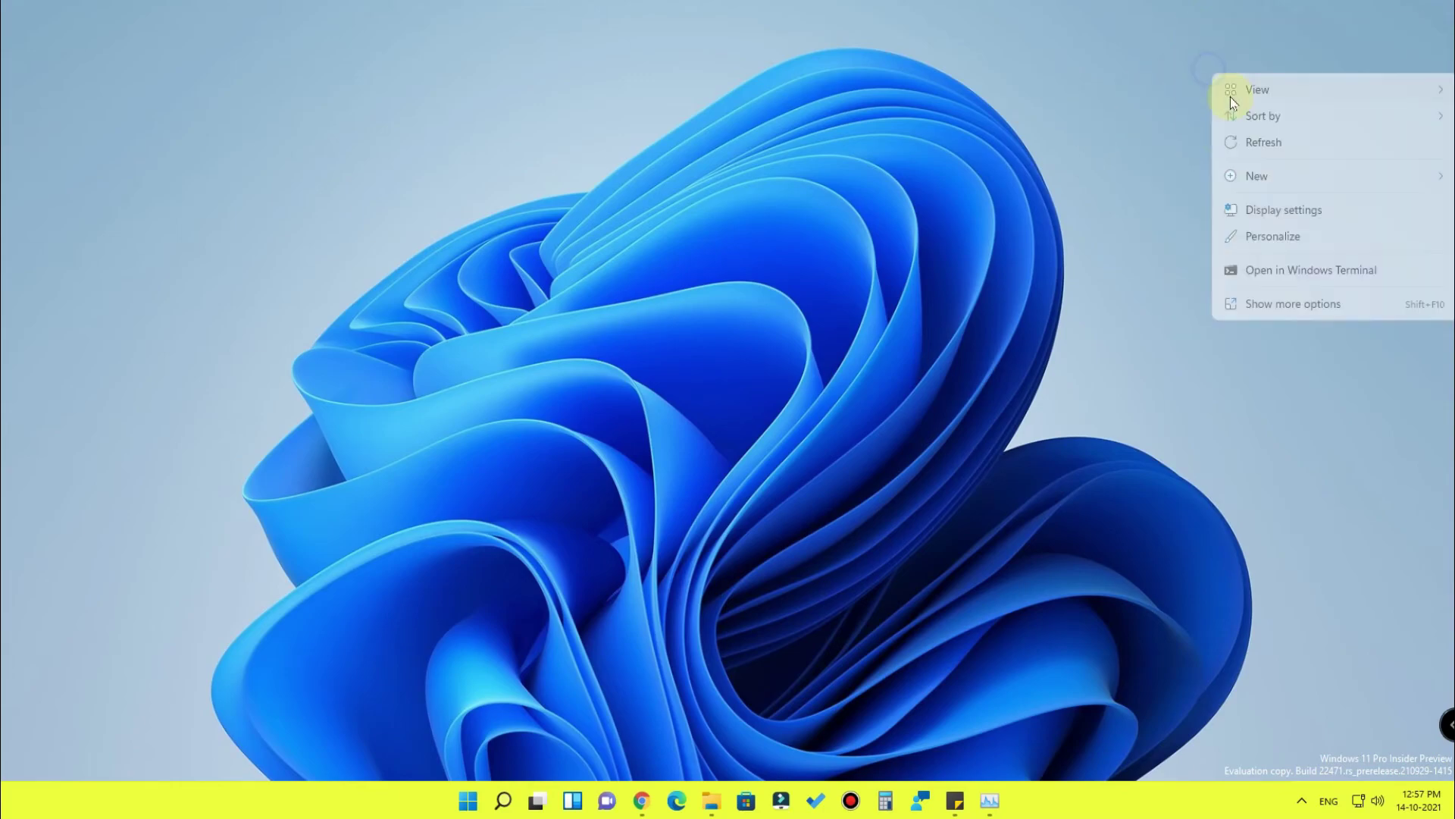
{"action": "left_click", "coordinate": [1231, 144]}
Step: Show more options from the desktop's context menu to examine the extended classic menu, and close it
{"action": "right_click", "coordinate": [1089, 31]}
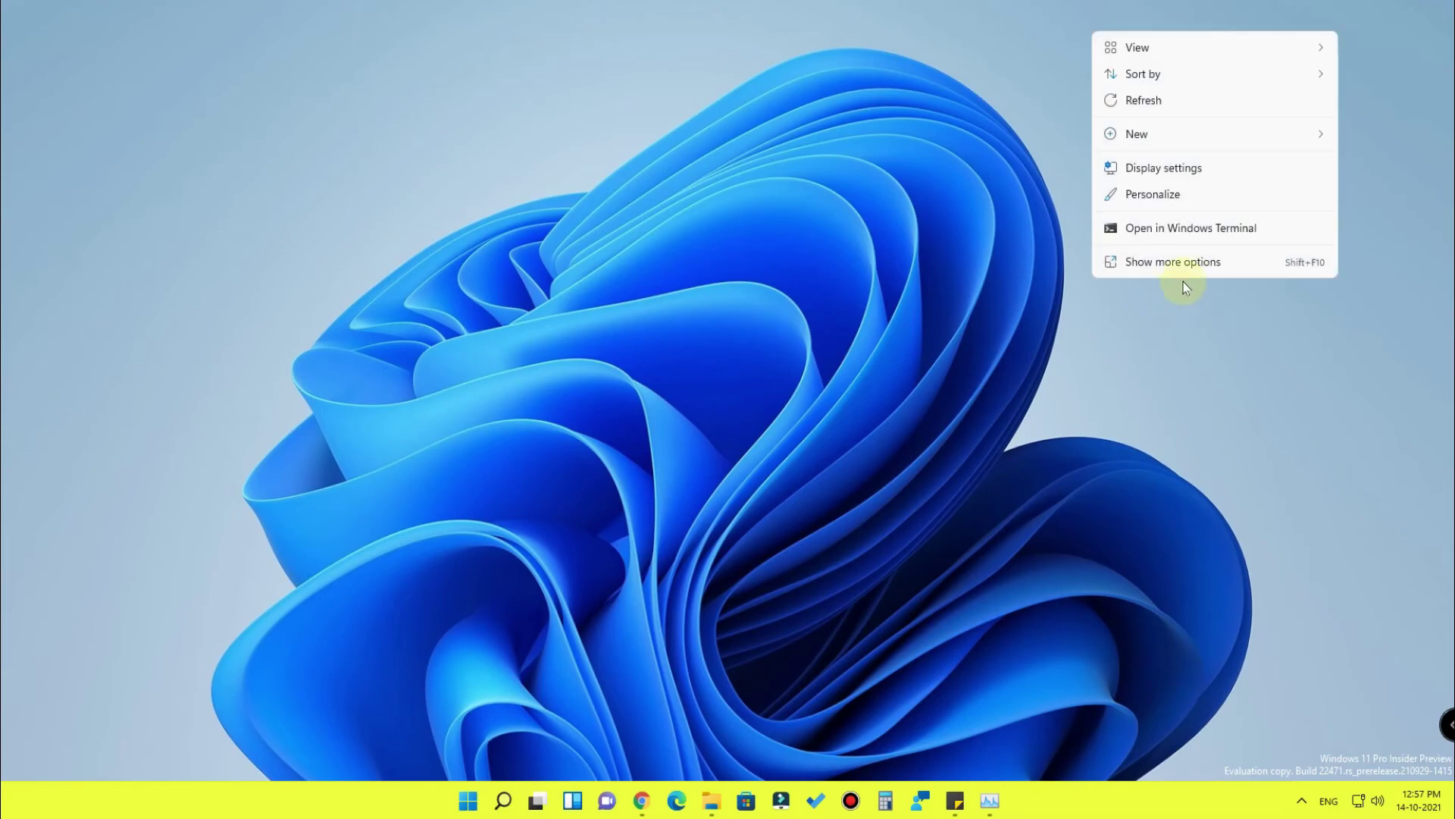
{"action": "left_click", "coordinate": [1180, 263]}
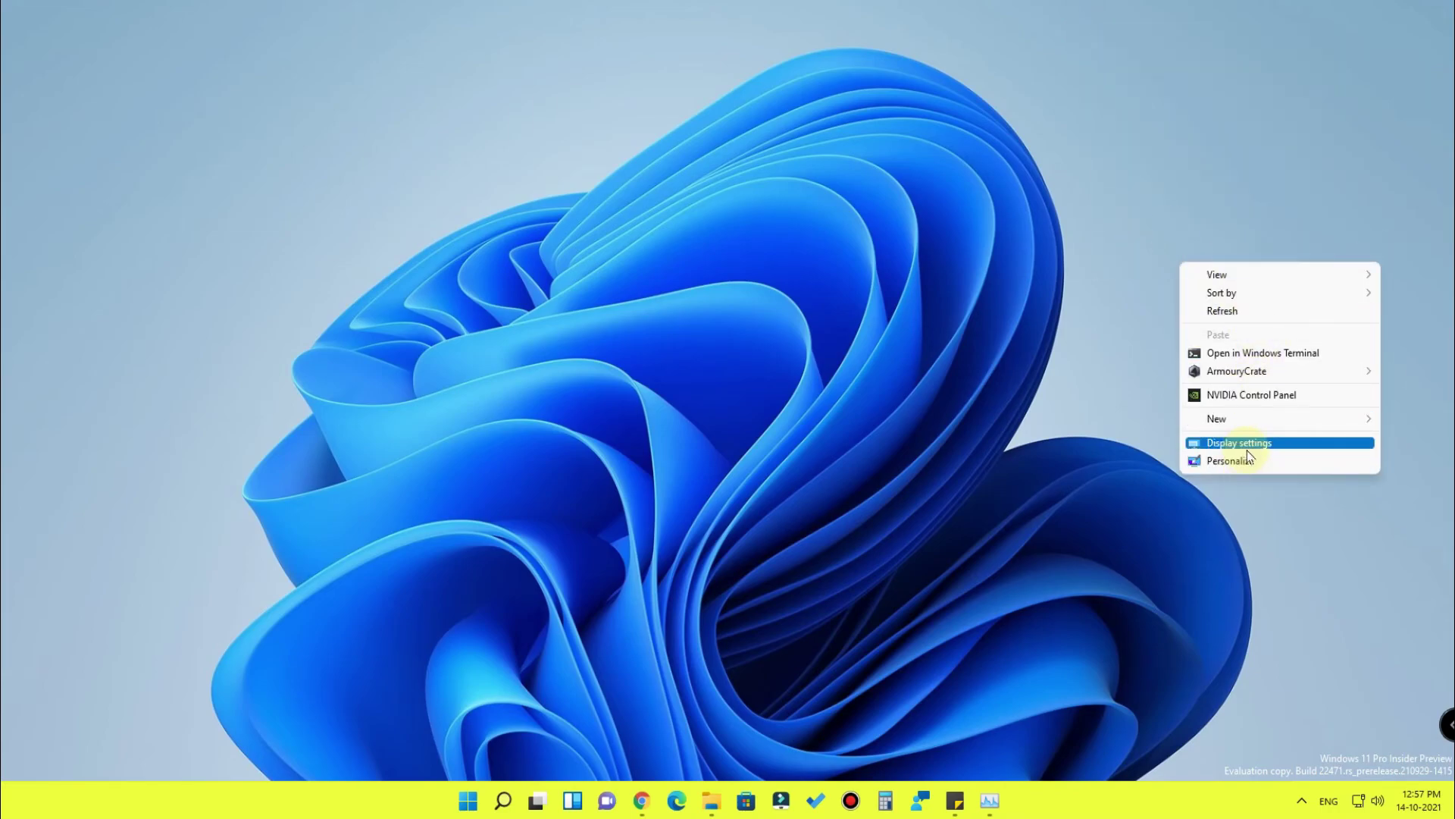
{"action": "left_click", "coordinate": [1190, 129]}
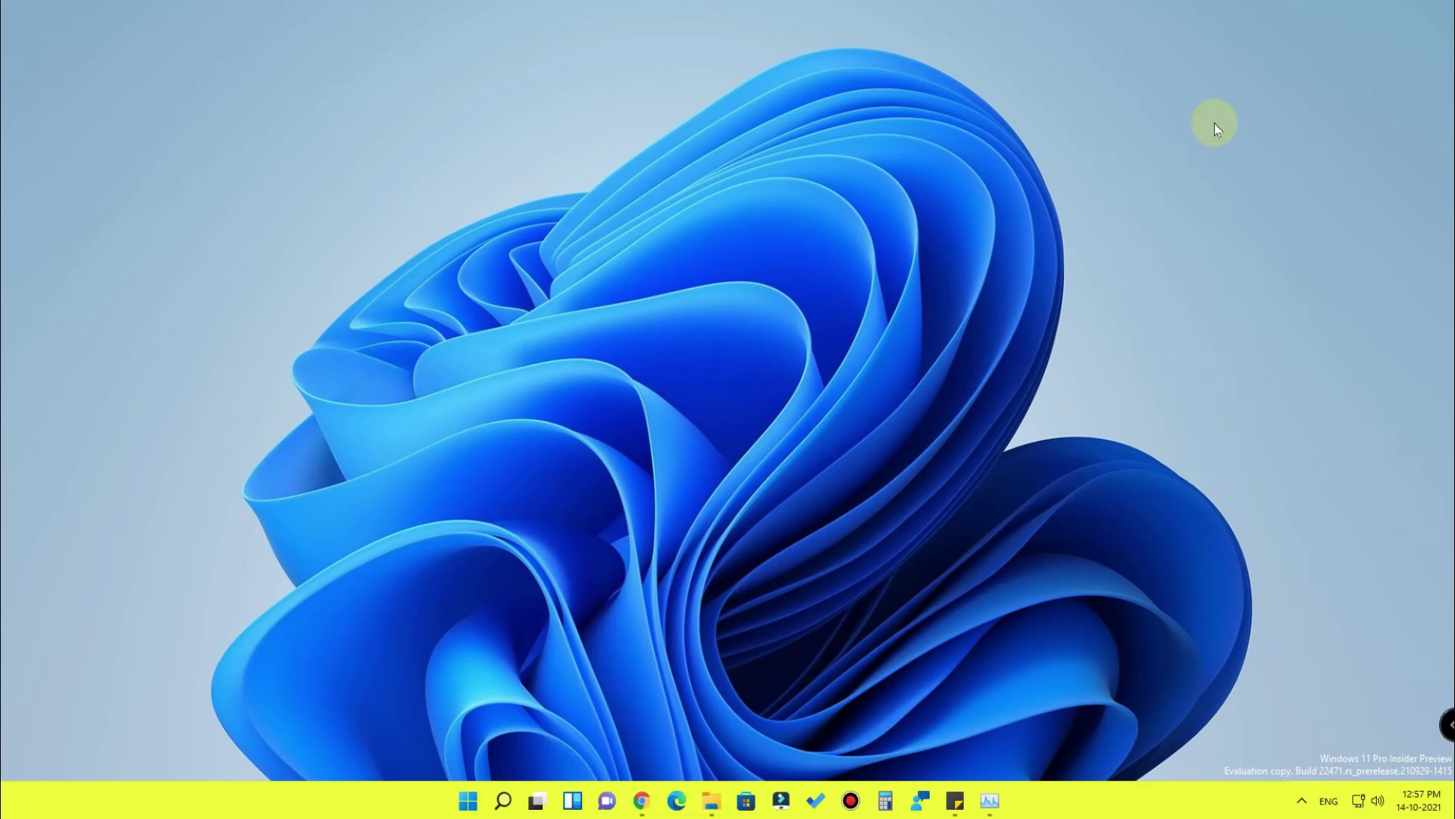